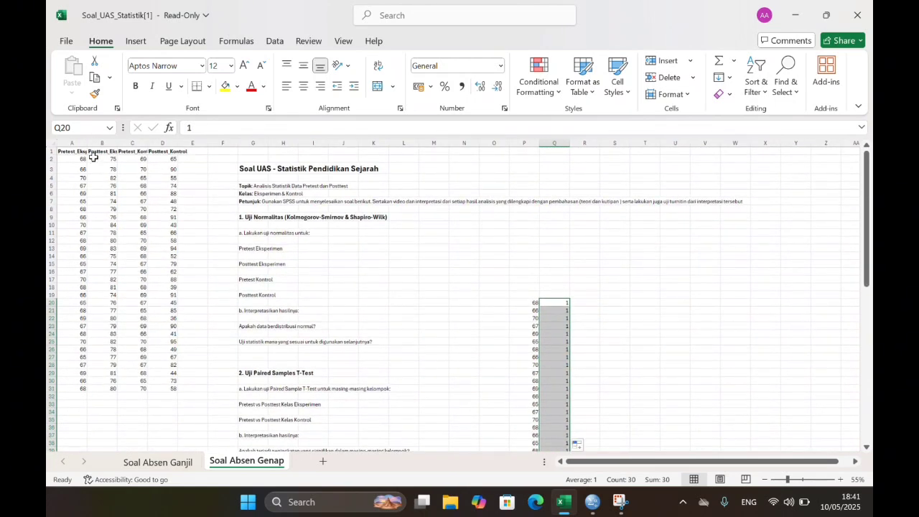
- Copy the Posttest_Eksperimen scores in B2:B31 and paste them below the stacked scores, starting at P50
left_click_drag(99, 159, 107, 388)
key("ctrl+c")
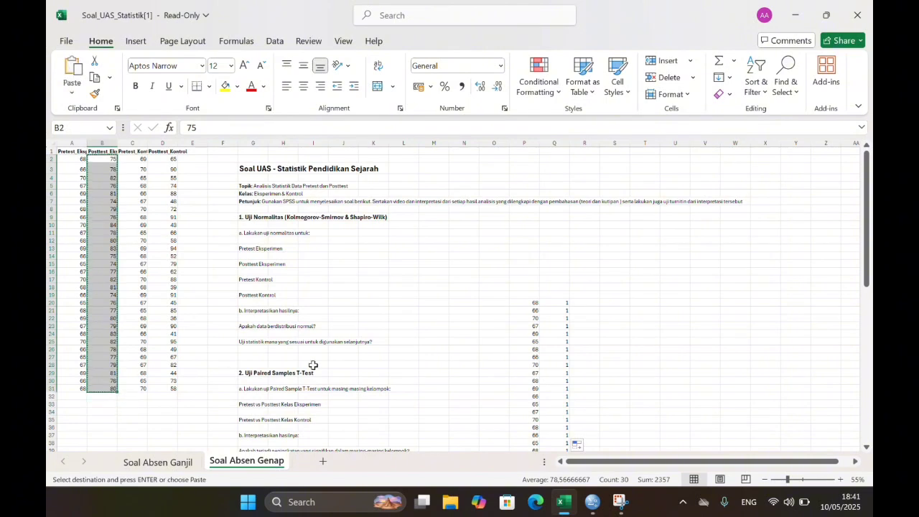
scroll(402, 366, "down", 8)
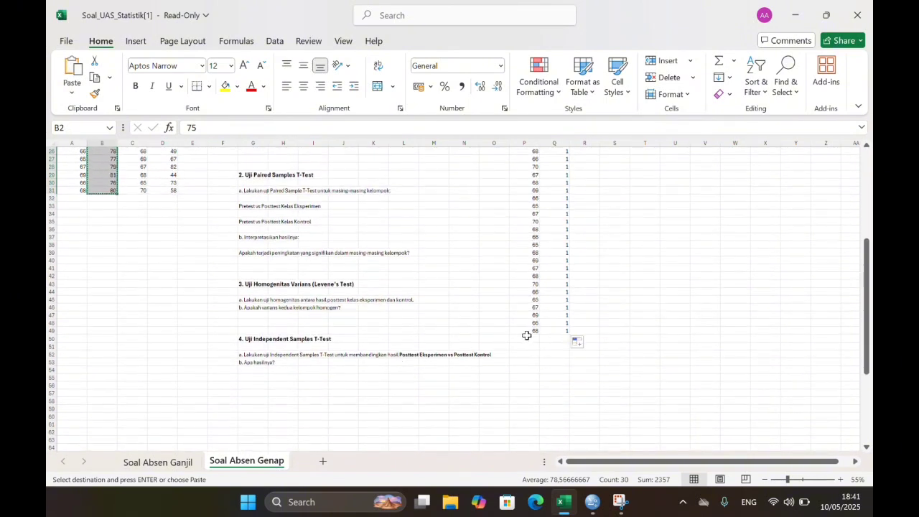
left_click(526, 337)
key("ctrl+v")
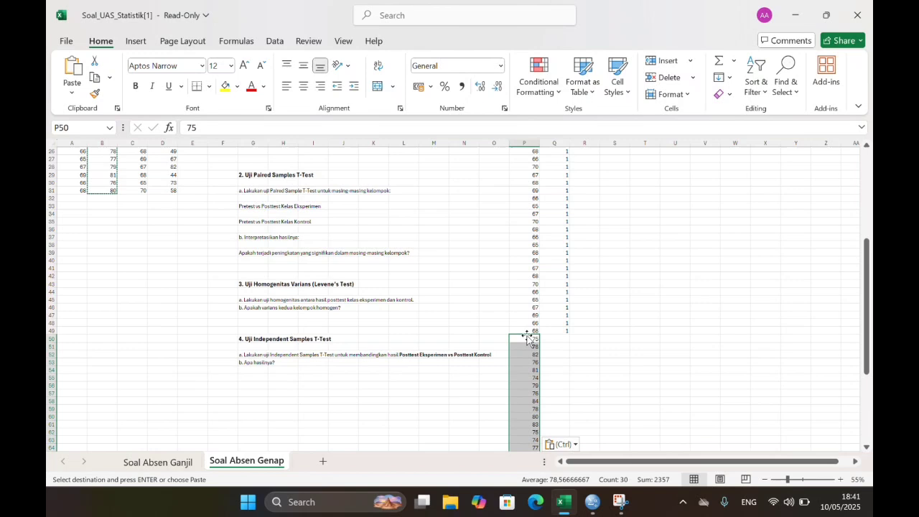
- Enter group code 2 in Q50 and fill it down to Q79 beside the pasted experimental posttest scores
left_click(566, 337)
key("Escape")
key("Return")
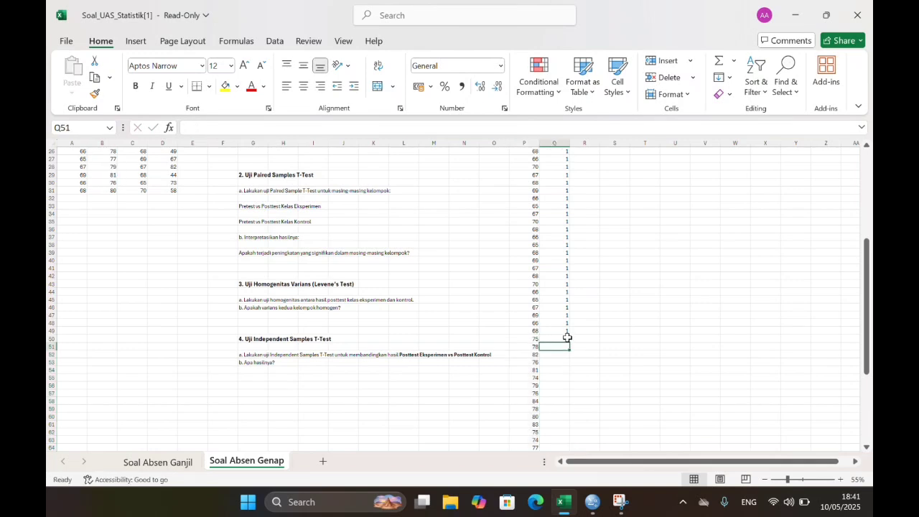
left_click(564, 336)
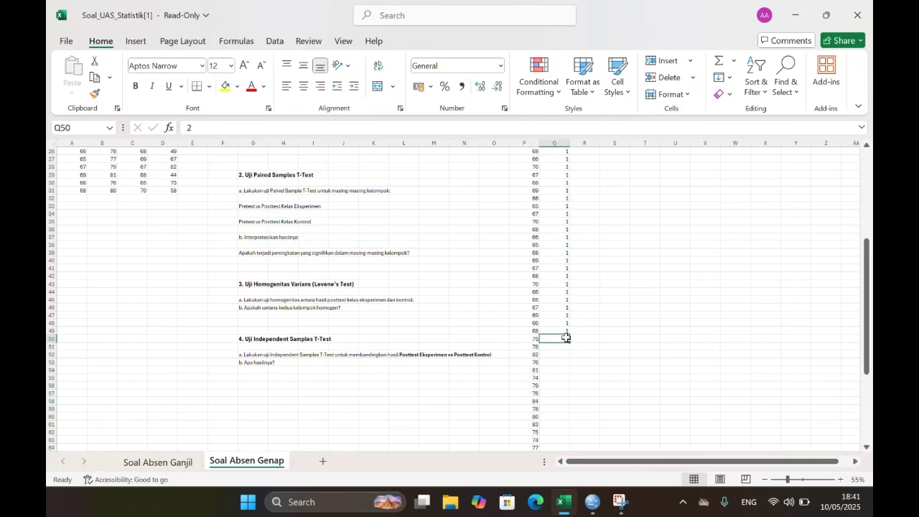
mouse_move(570, 340)
left_mouse_down()
mouse_move(571, 461)
mouse_move(575, 443)
left_mouse_up()
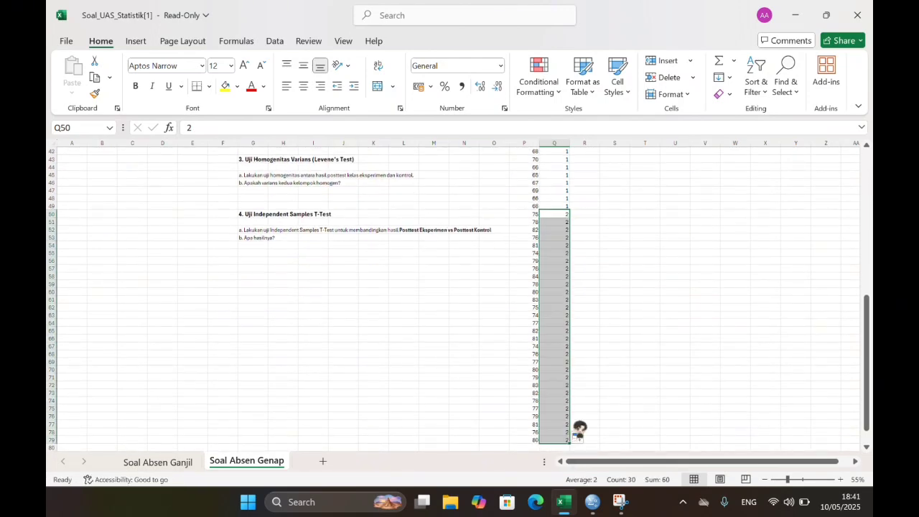
- Copy the Pretest_Kontrol scores in C2:C31 and paste them below the stacked scores, starting at P80
scroll(458, 312, "up", 13)
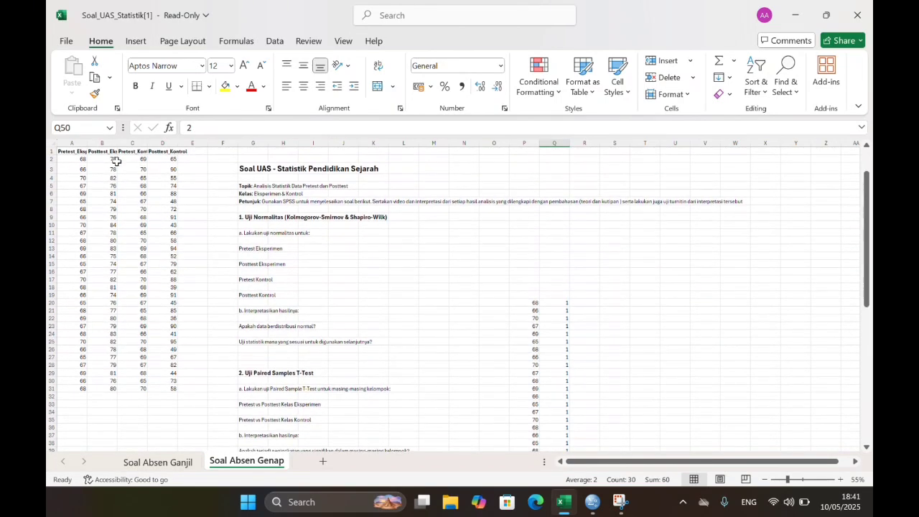
left_click_drag(132, 159, 141, 386)
key("ctrl+c")
scroll(305, 359, "down", 20)
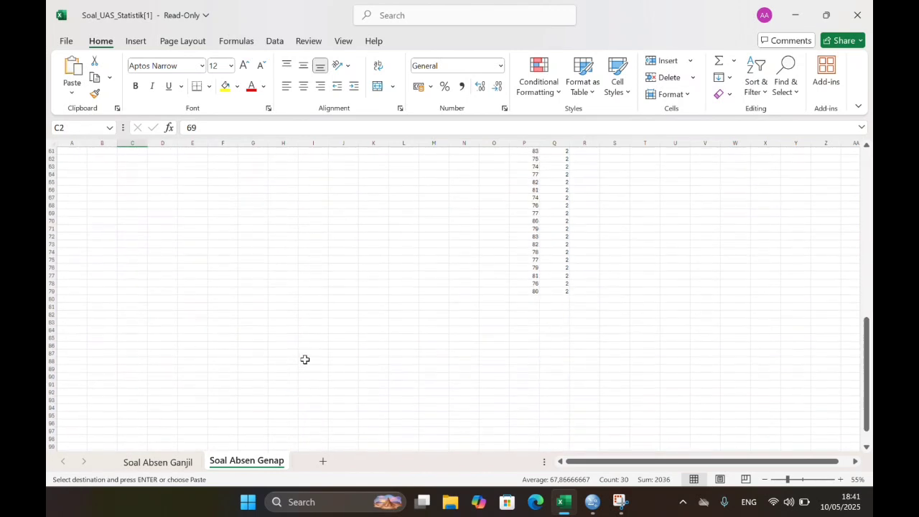
left_click(530, 297)
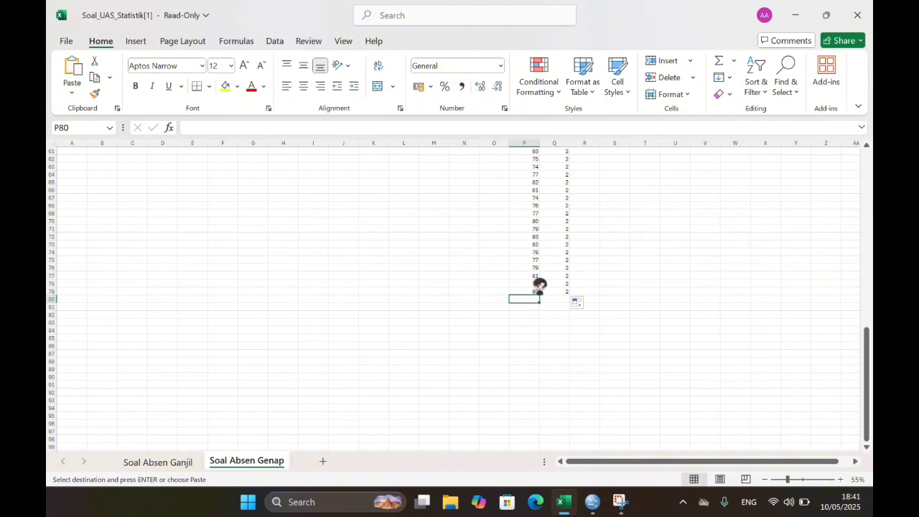
key("ctrl+v")
- Enter group code 3 in Q80 and fill it down to Q109 beside the pasted control pretest scores
left_click(571, 298)
type("3")
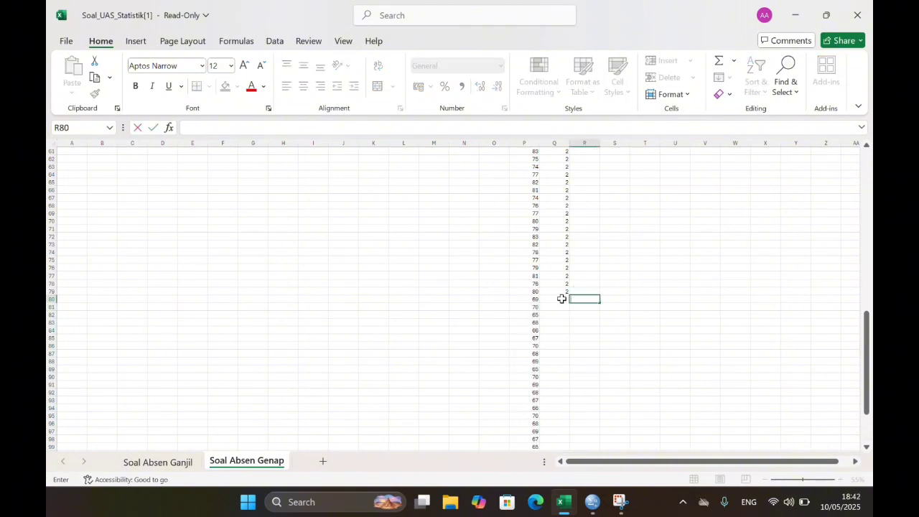
left_click(562, 299)
type("3")
key("Return")
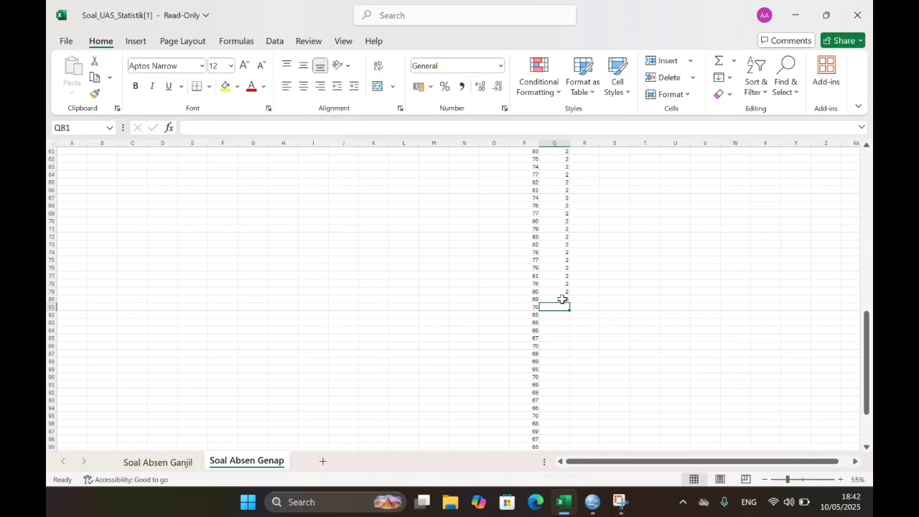
left_click(565, 298)
left_click_drag(568, 301, 553, 443)
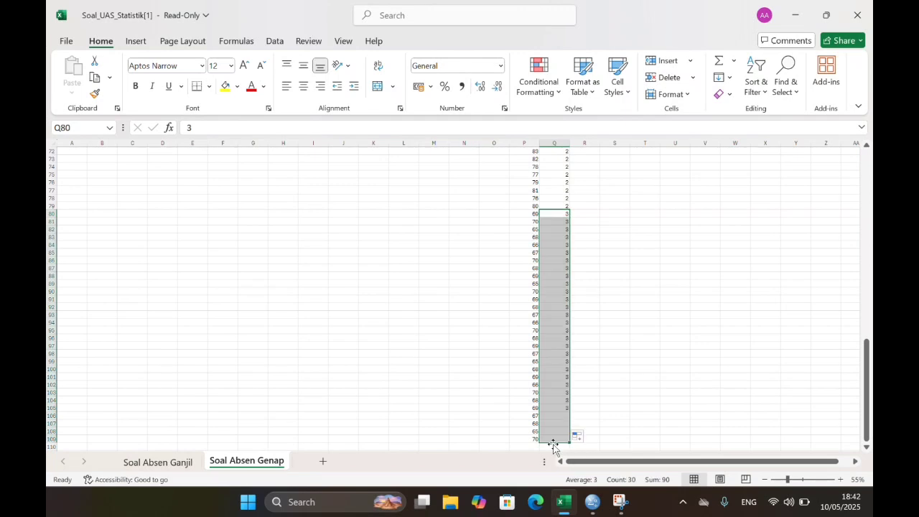
- Copy the Posttest_Kontrol scores in D2:D31 and paste them below the stacked scores, starting at P110
scroll(412, 262, "up", 20)
scroll(413, 262, "up", 2)
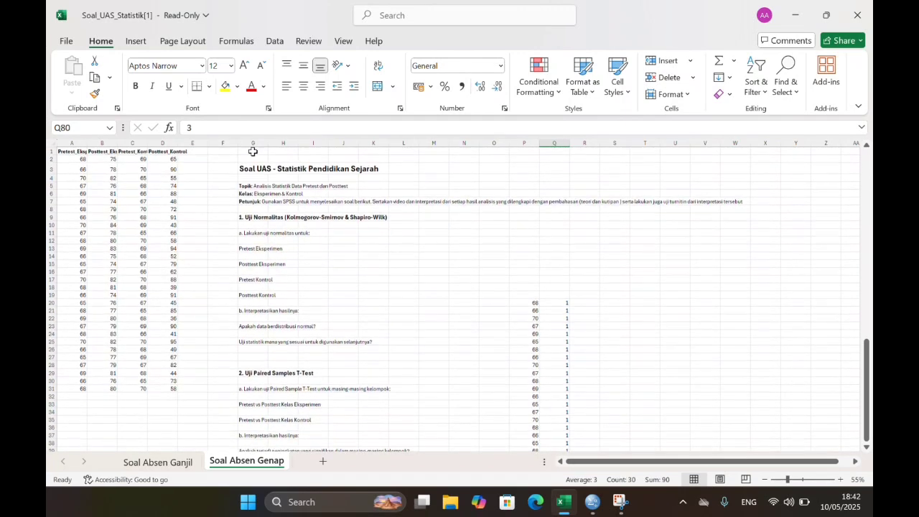
left_click_drag(165, 154, 171, 395)
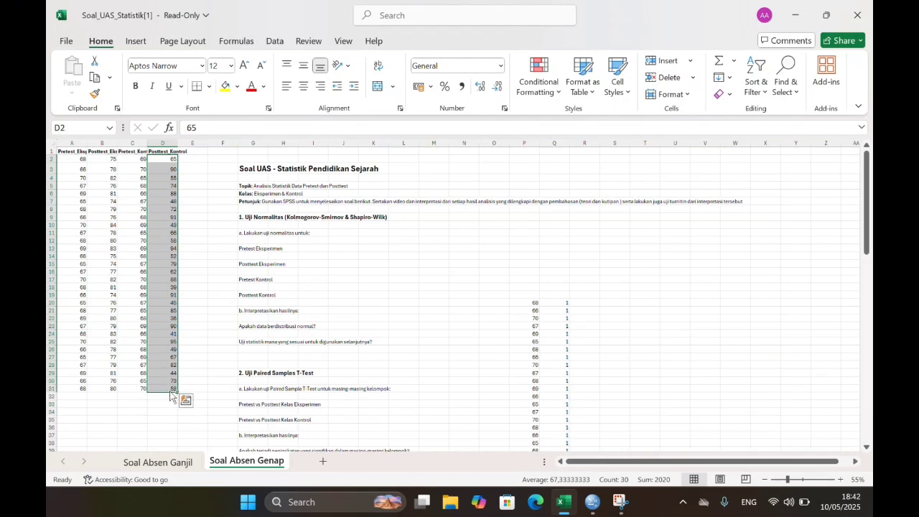
key("ctrl+c")
scroll(465, 316, "down", 15)
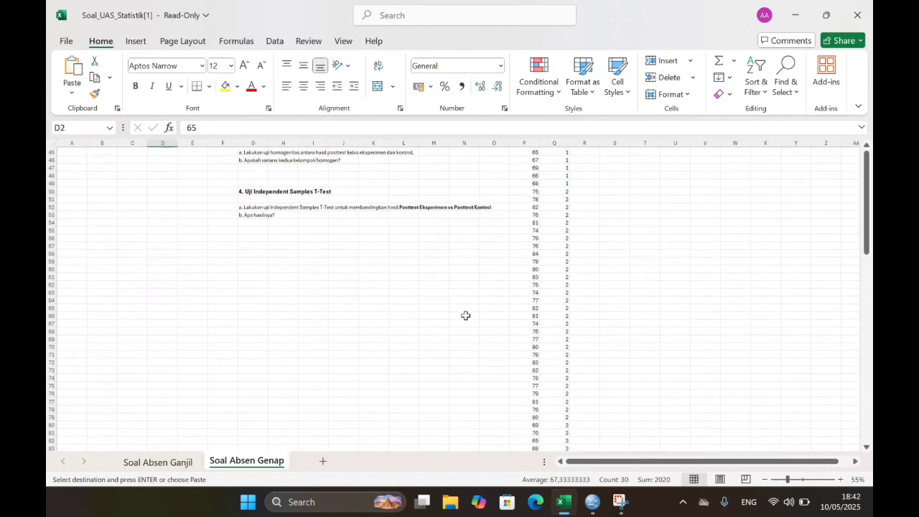
scroll(465, 316, "down", 17)
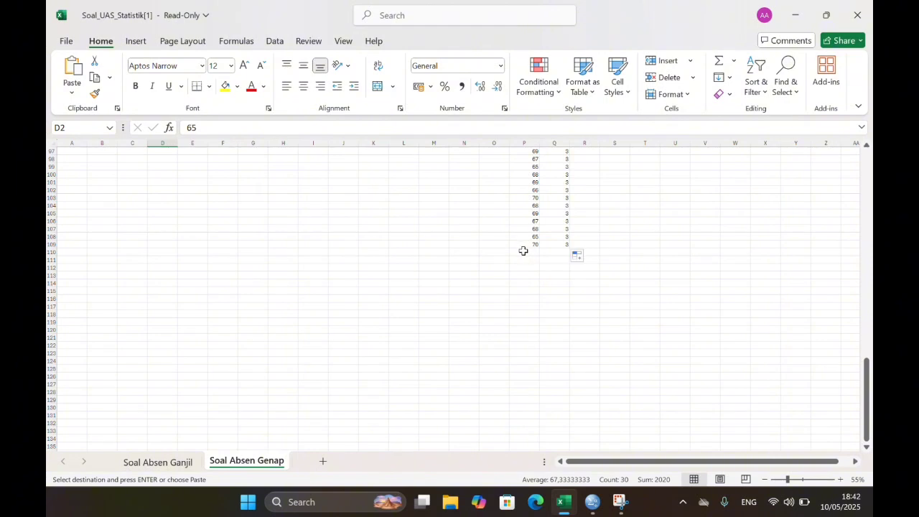
left_click(524, 251)
key("ctrl+v")
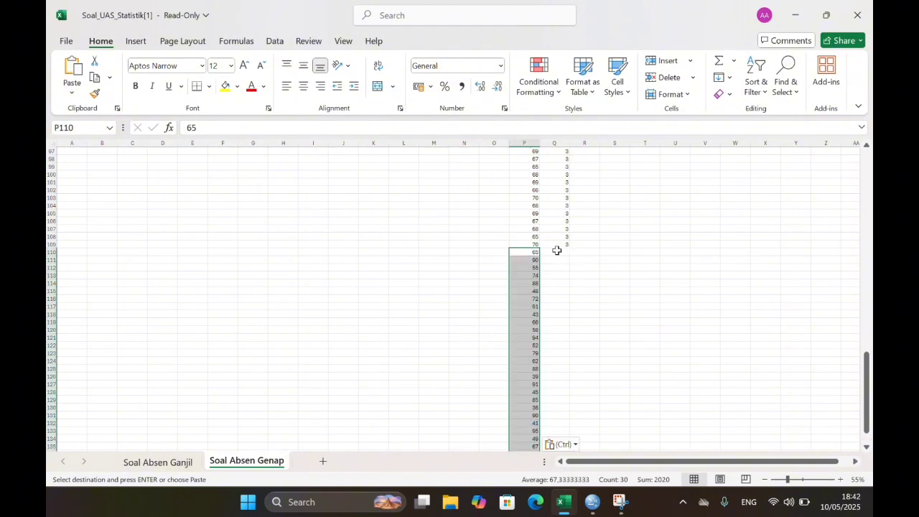
- Enter group code 4 in Q110 and fill it down to Q139 beside the pasted control posttest scores
left_click(557, 249)
type("4")
key("Return")
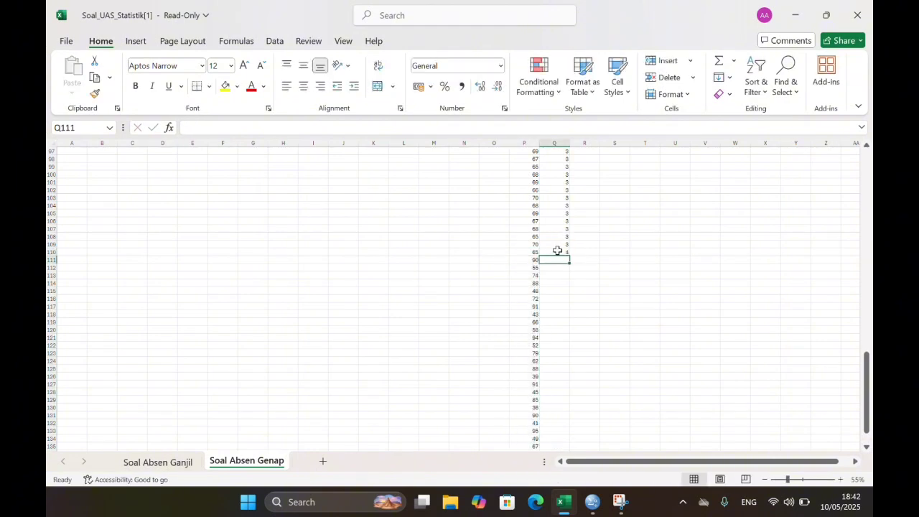
left_click(561, 245)
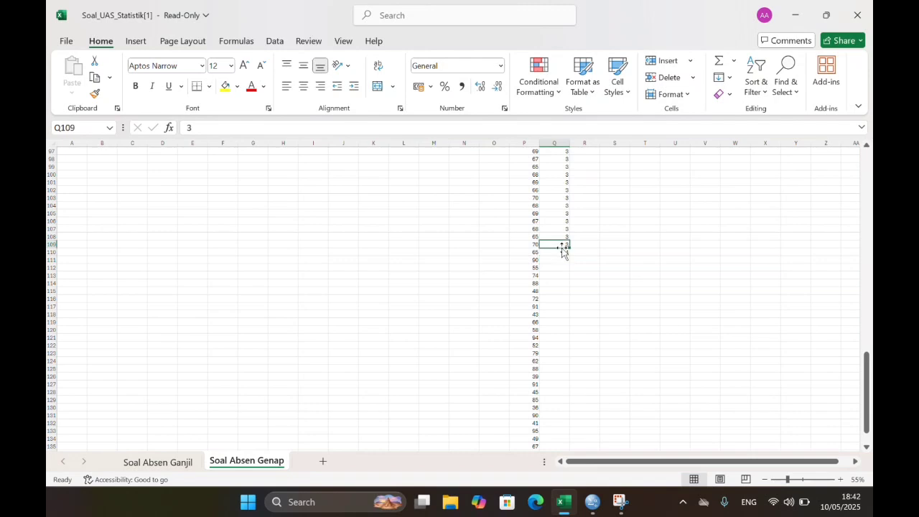
left_click(565, 250)
left_click_drag(571, 256, 565, 445)
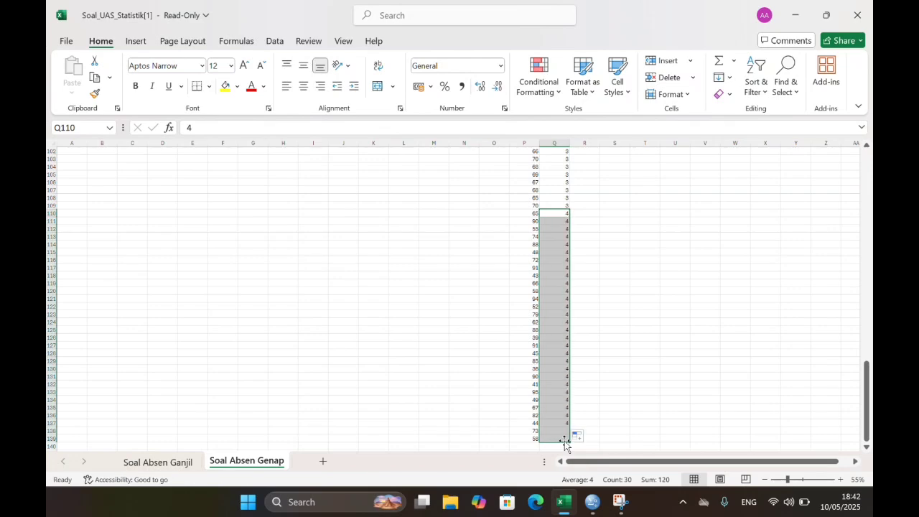
- Copy the stacked scores and group codes from P20 down through column Q into the empty SPSS data sheet, starting at row 1 of the first variable
scroll(638, 326, "up", 20)
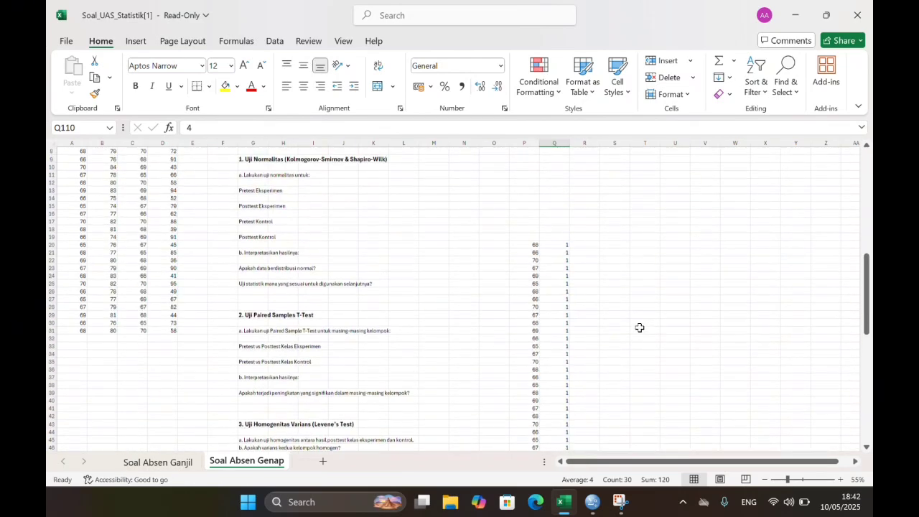
left_click_drag(521, 303, 558, 443)
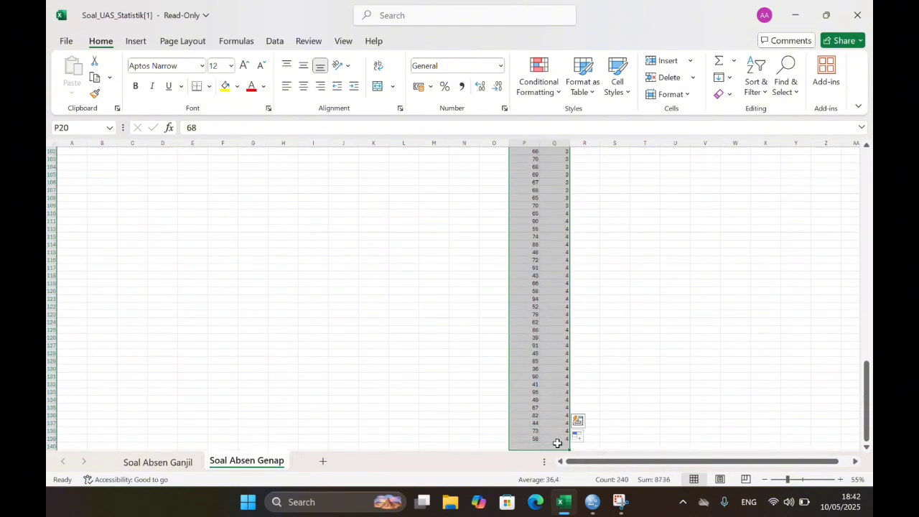
key("ctrl+c")
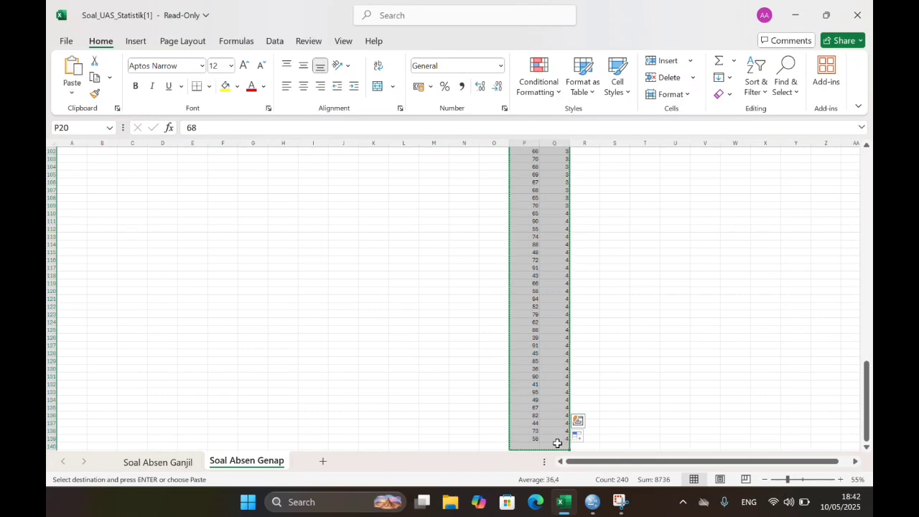
left_click(591, 502)
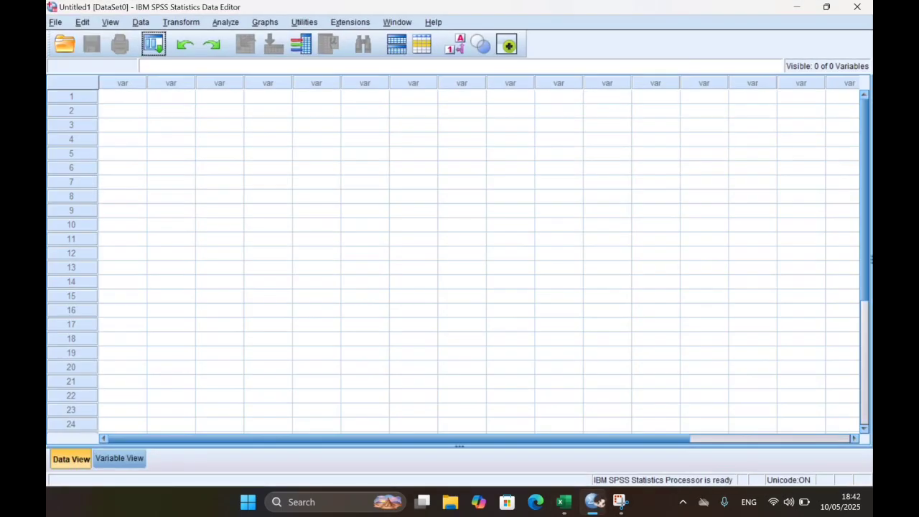
left_click(136, 92)
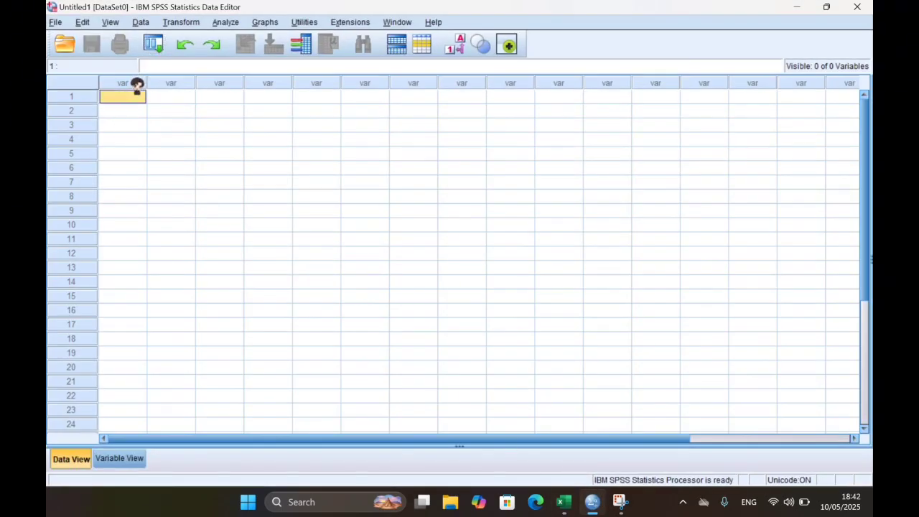
key("ctrl+v")
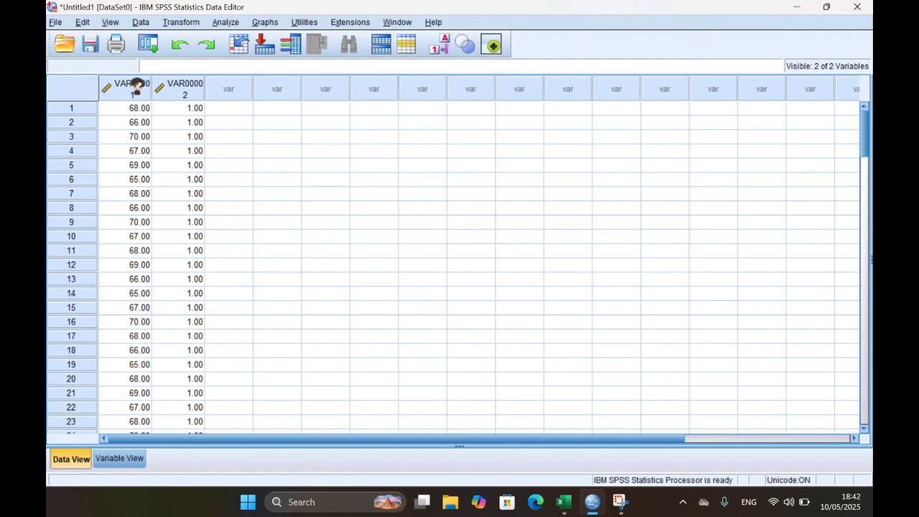
scroll(162, 146, "down", 20)
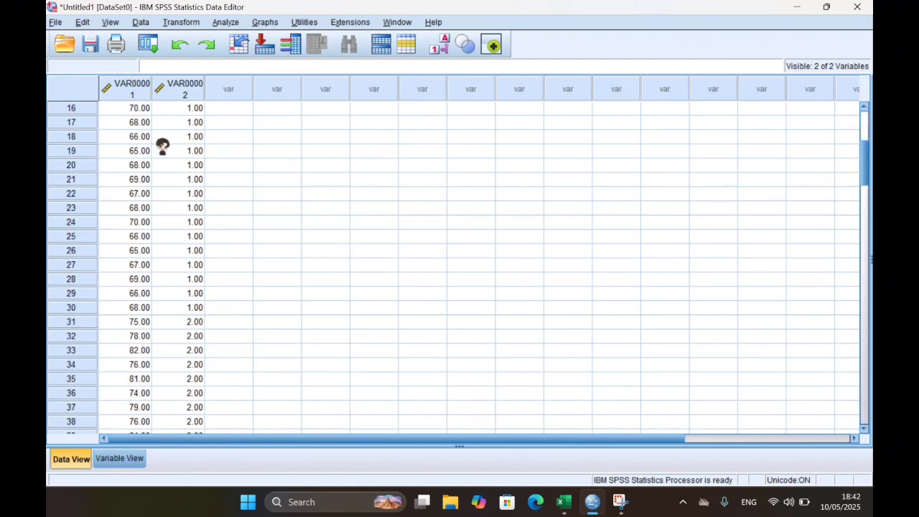
scroll(162, 146, "down", 8)
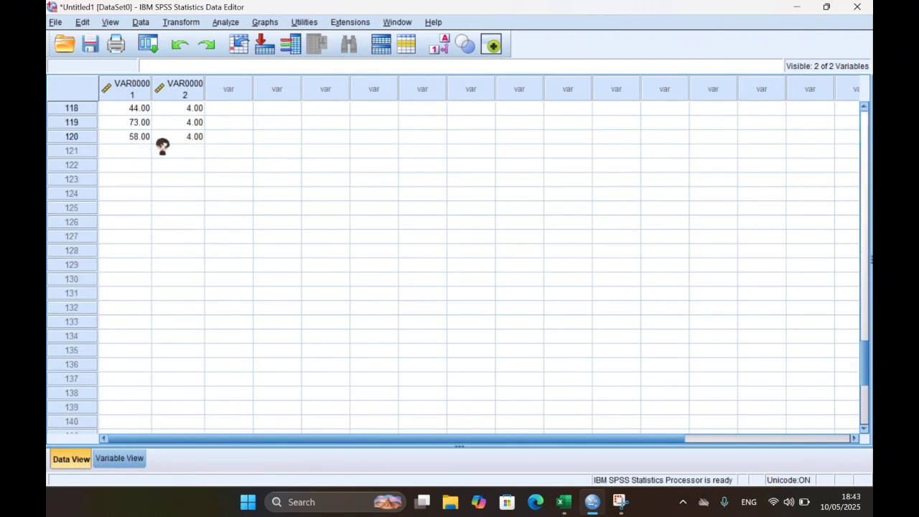
scroll(162, 146, "up", 20)
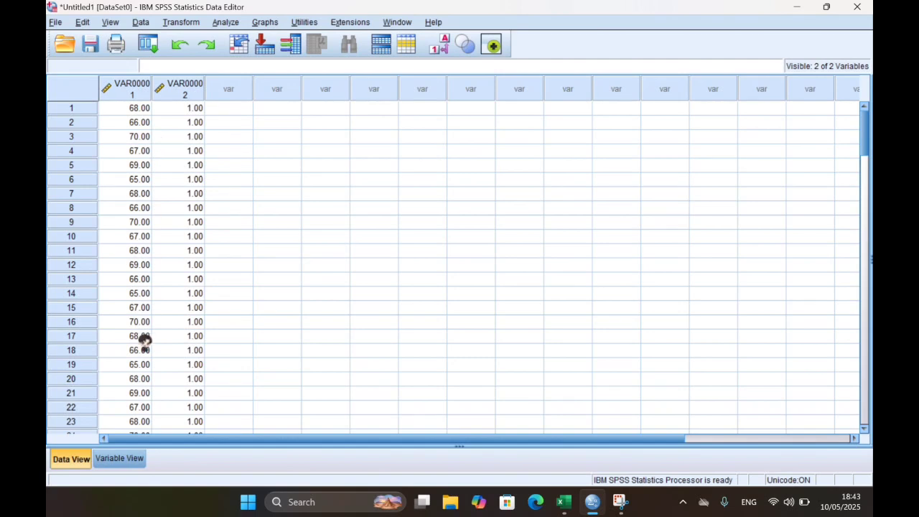
- Rename the first variable HASIL and the second variable KELAS
left_click(120, 458)
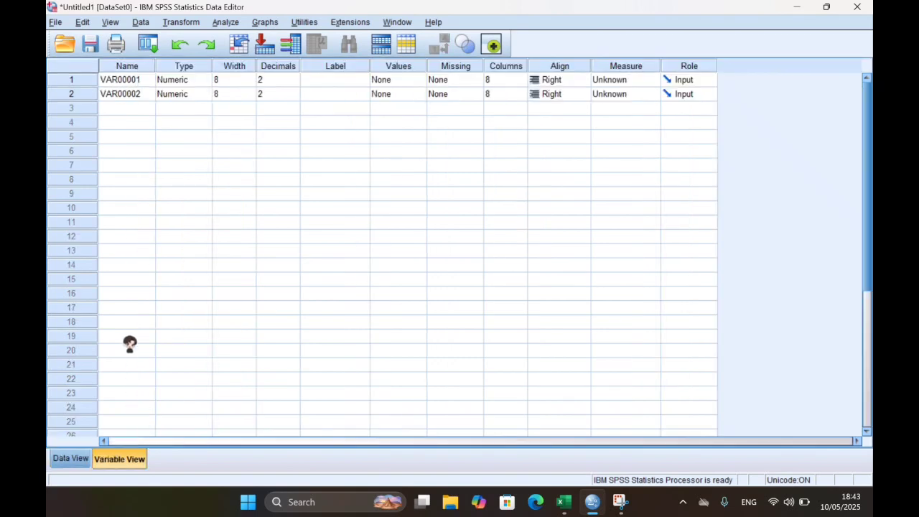
double_click(140, 76)
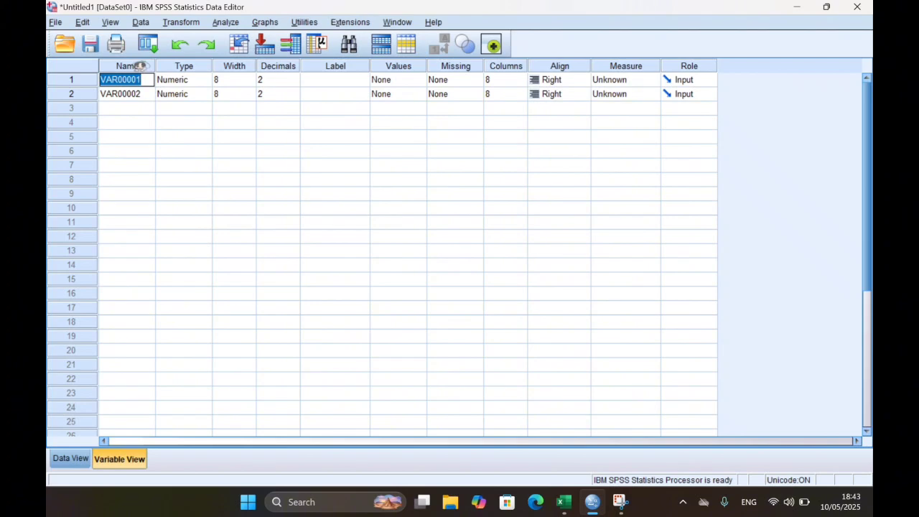
type("HASIL")
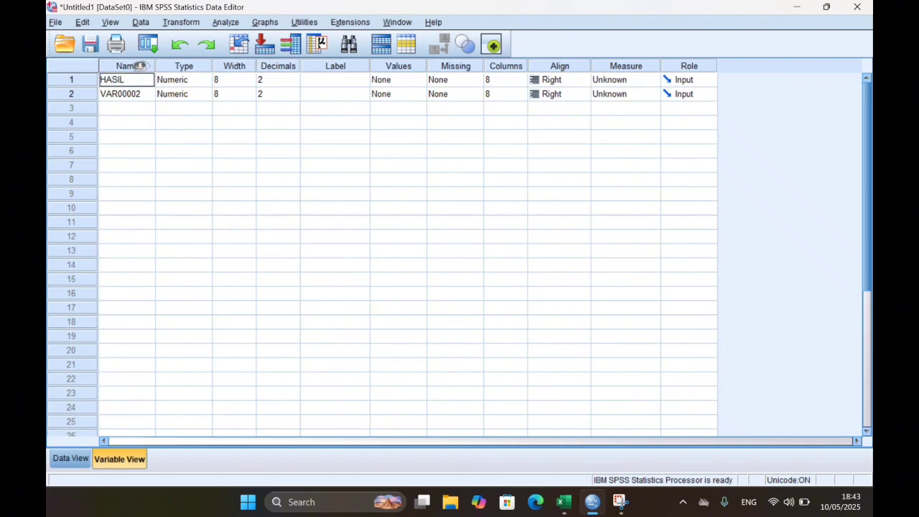
key("Return")
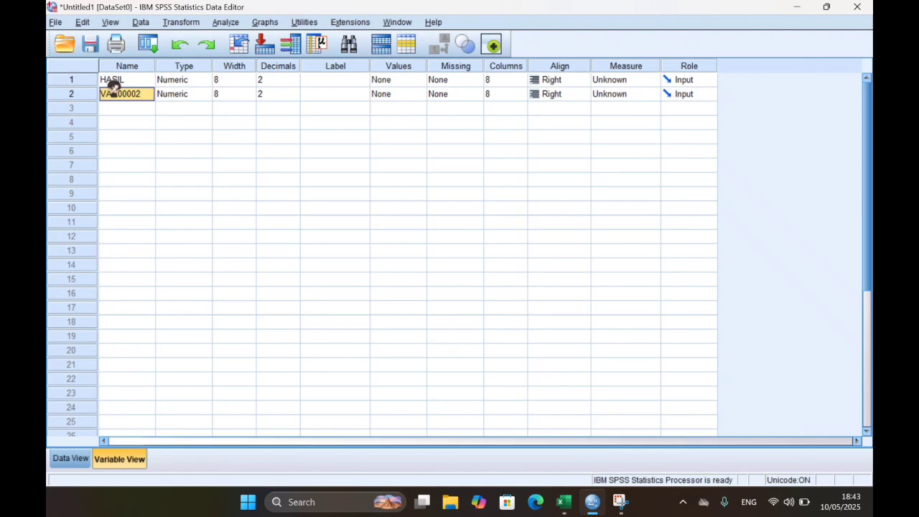
type("KELA")
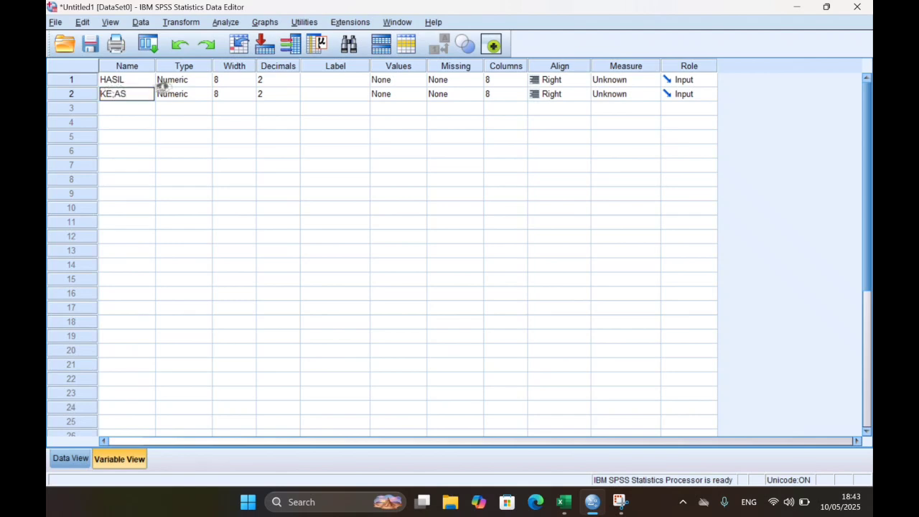
type("S")
key("Return")
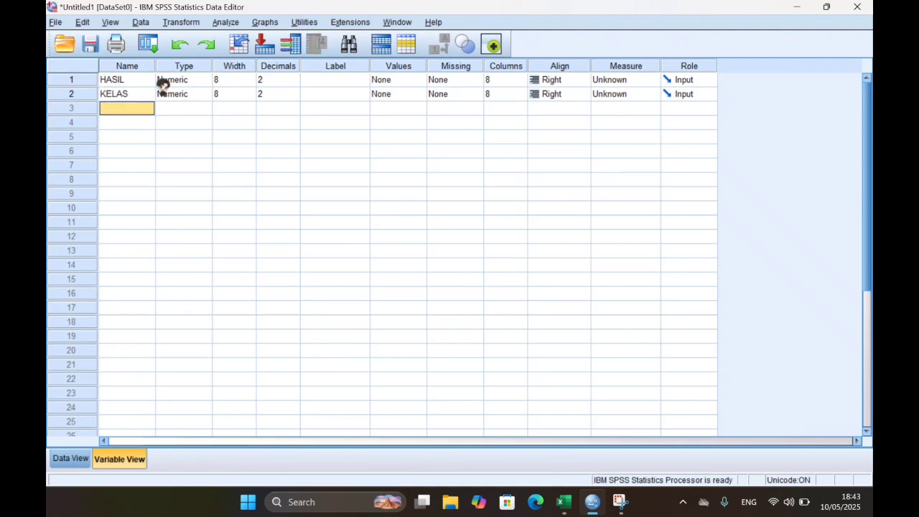
- Set the decimals of the HASIL and KELAS variables to 0
left_click(279, 80)
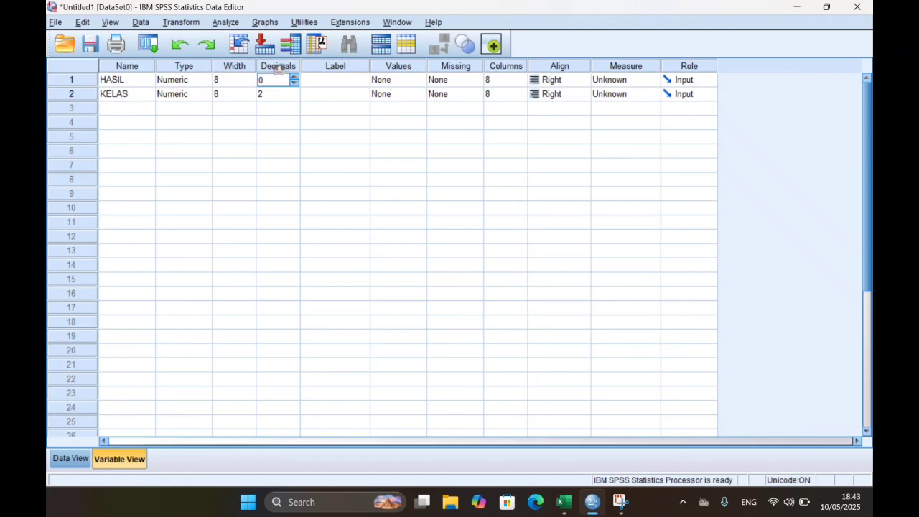
key("Tab")
left_click(279, 90)
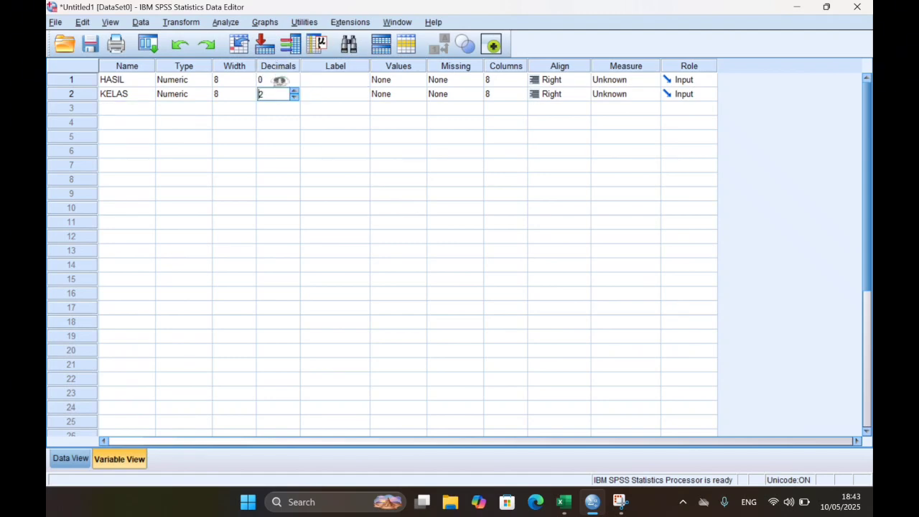
key("Tab")
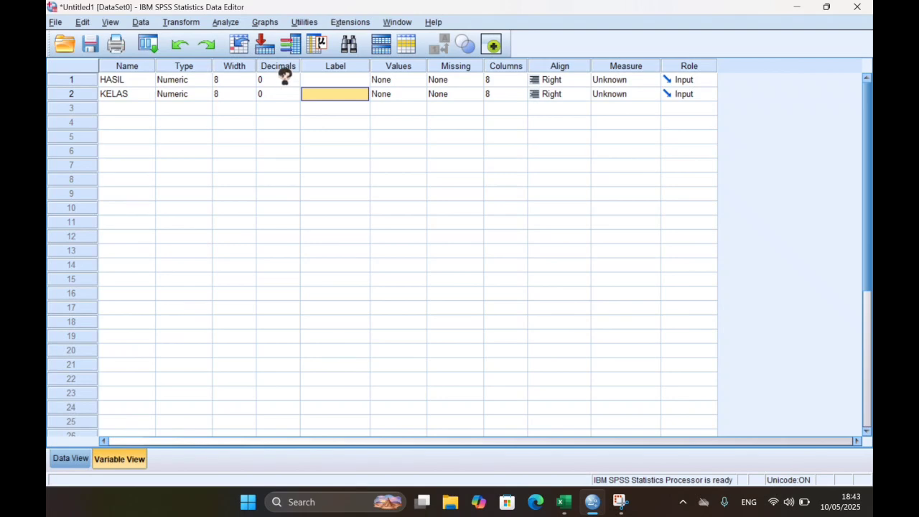
- Label the first variable HASIL and the second variable KELAS
left_click(341, 78)
type("HA")
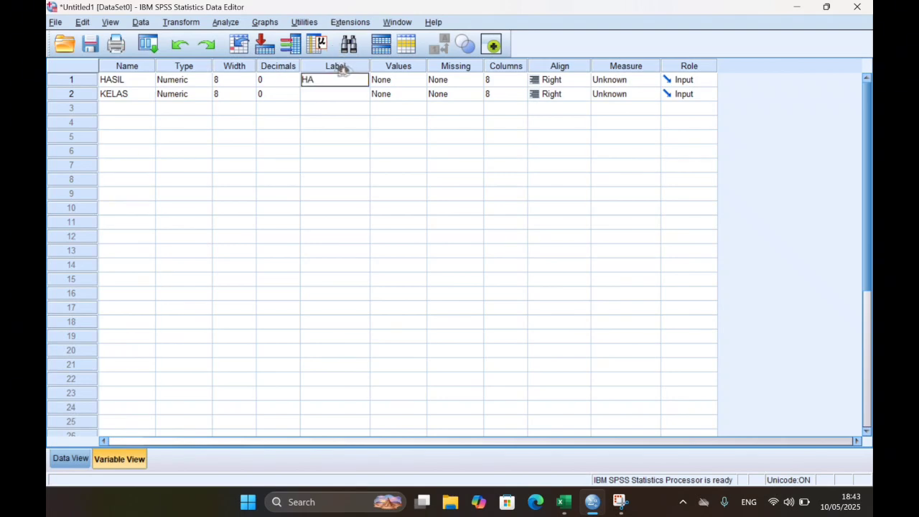
key("Return")
type("KELAS")
key("Return")
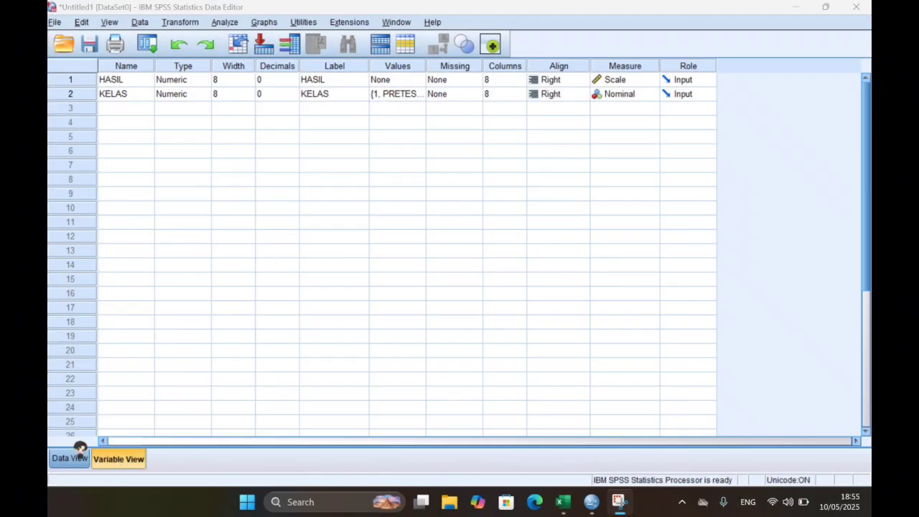
- Set up an Explore analysis with HASIL as the dependent variable and KELAS as the factor
left_click(79, 447)
left_click(234, 20)
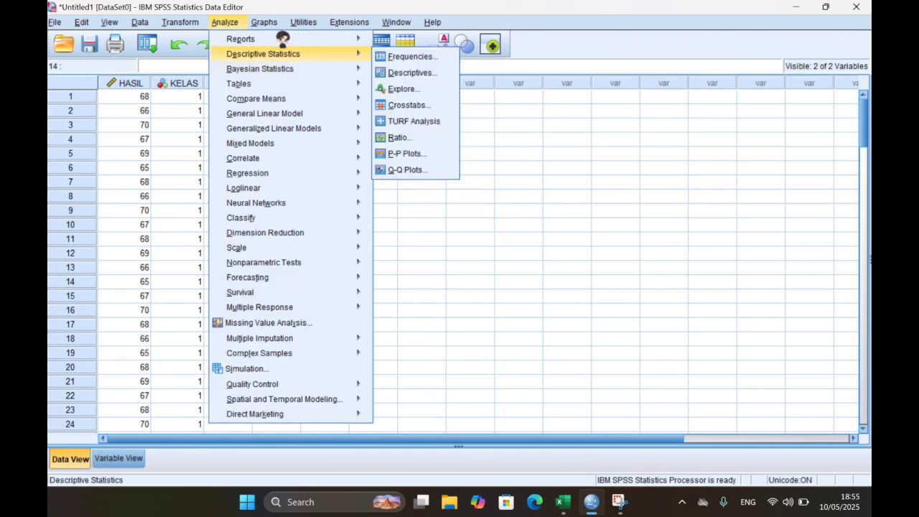
left_click(404, 84)
left_click(435, 185)
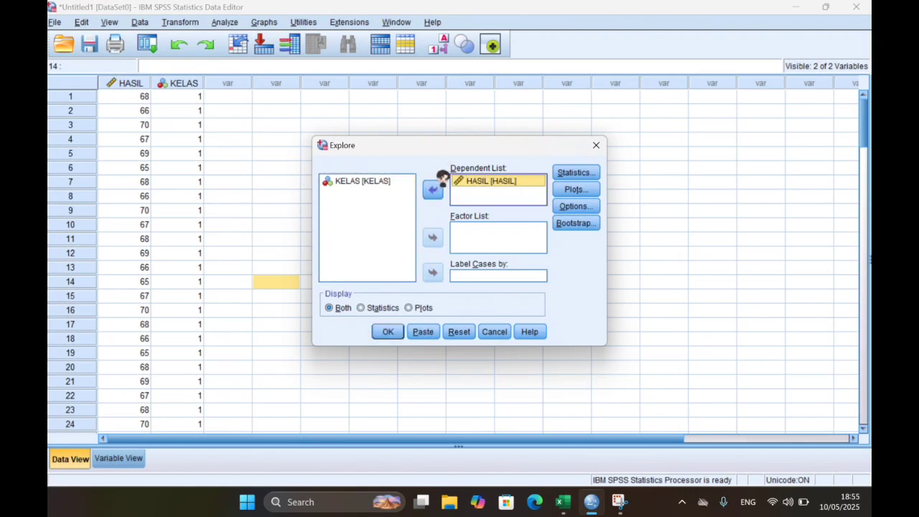
left_click(409, 181)
left_click(433, 237)
- Include normality plots with tests, run the Explore analysis and review the Tests of Normality table in the output
left_click(585, 188)
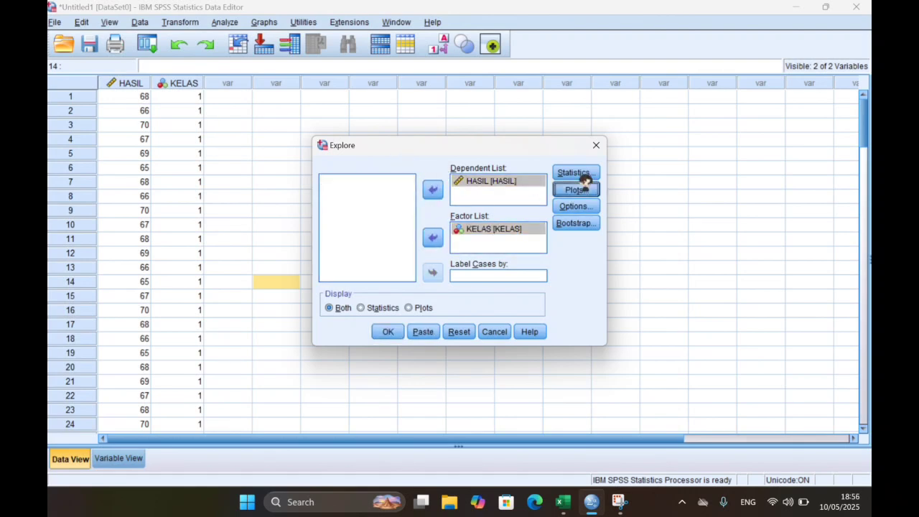
left_click(424, 232)
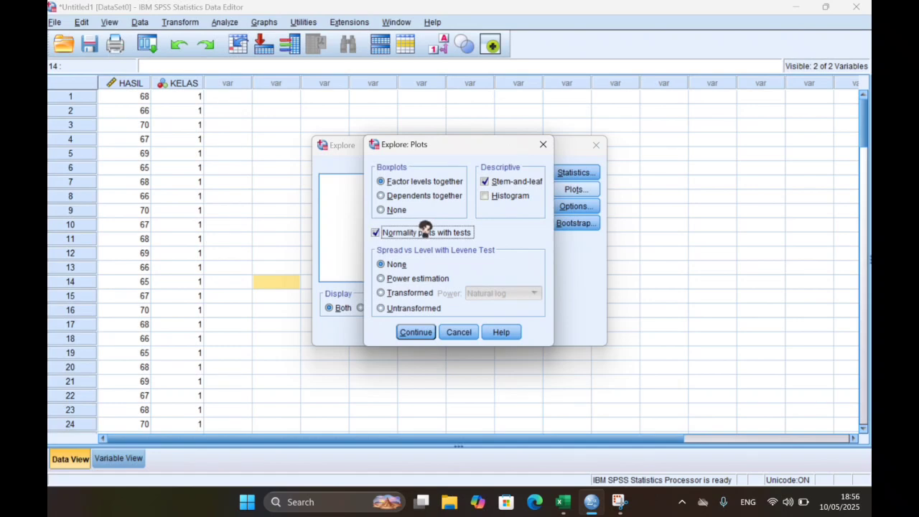
left_click(415, 331)
left_click(389, 327)
left_click(393, 320)
scroll(393, 320, "down", 10)
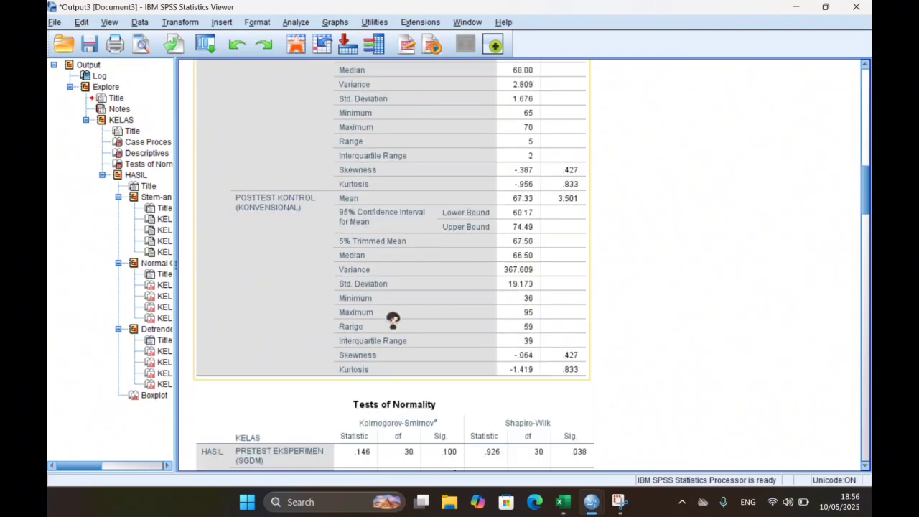
scroll(393, 318, "down", 8)
left_click(466, 150)
scroll(465, 151, "up", 2)
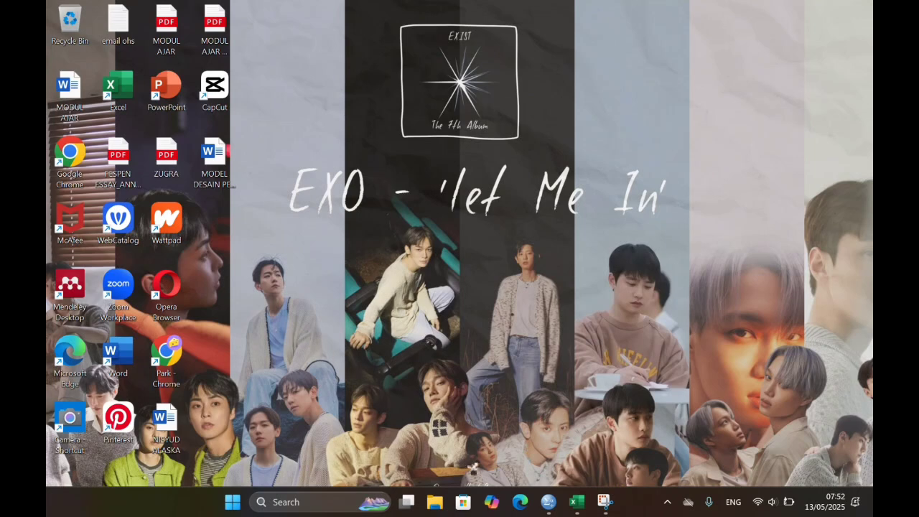
- In the empty SPSS data set, define four variables named PREEKS, POSTEKS, PREKO and POSTKO
left_click(548, 501)
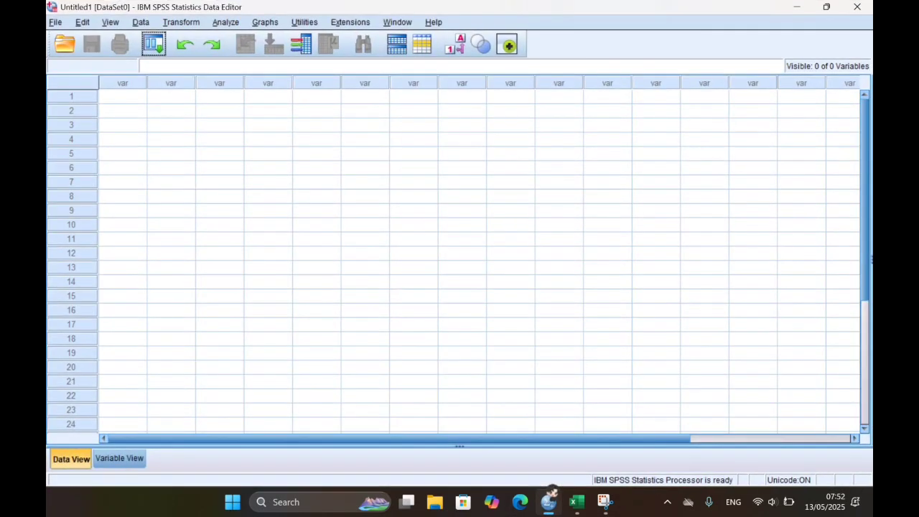
left_click(141, 452)
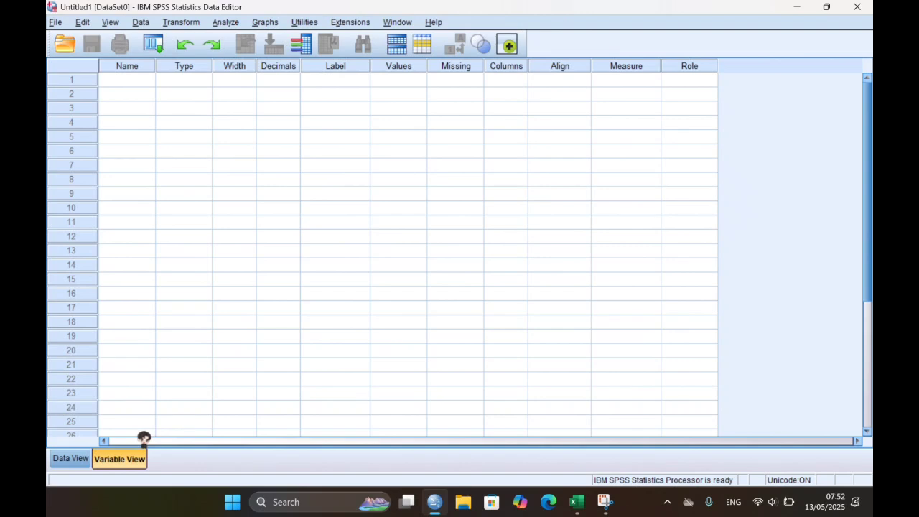
left_click(129, 74)
left_click(128, 74)
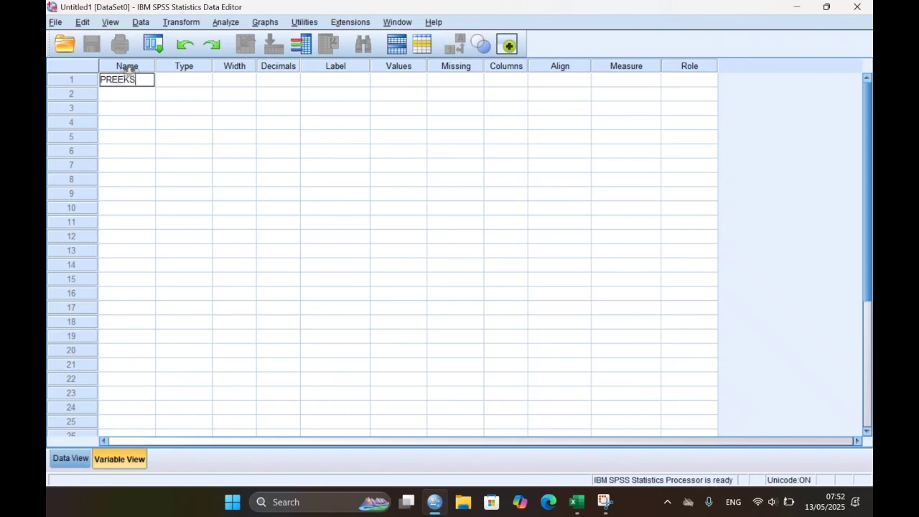
key("Return")
type("PO")
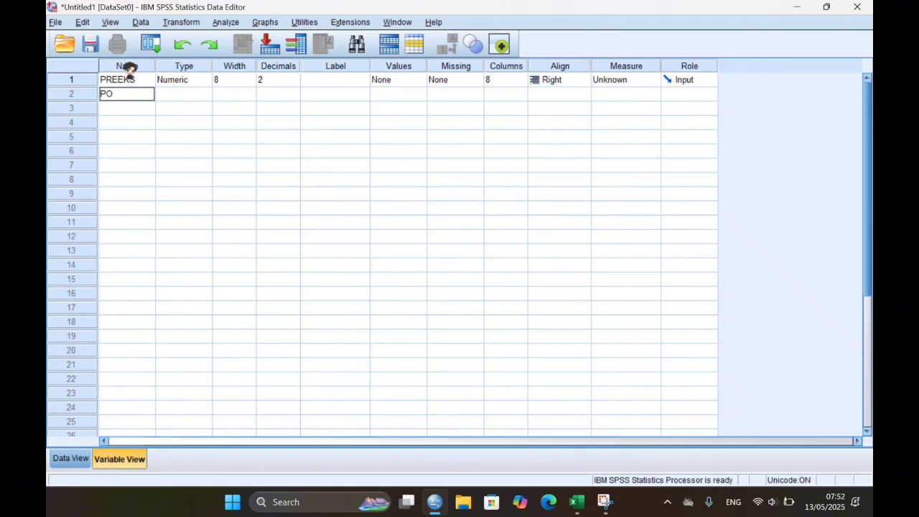
type("STEKS")
key("Return")
type("PREKO")
key("Return")
type("POSTKO")
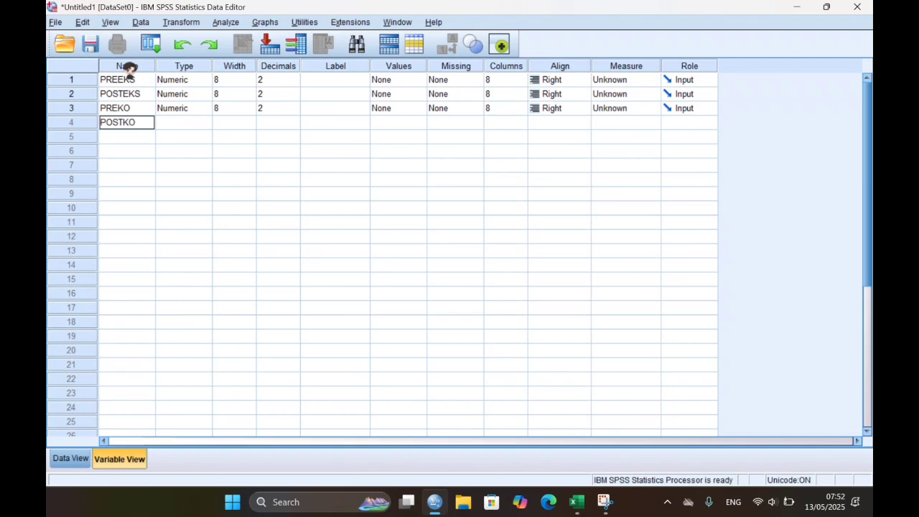
key("Return")
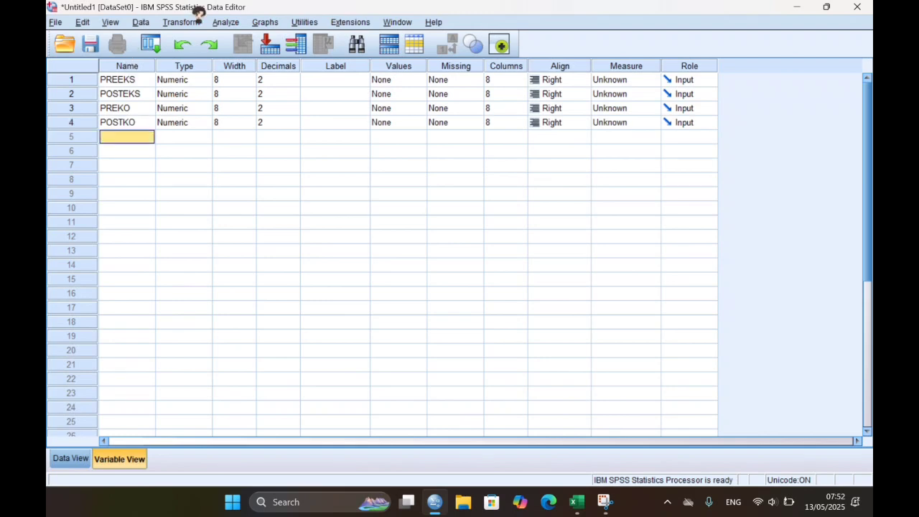
- Set the decimals of PREEKS, POSTEKS, PREKO and POSTKO to 0
left_click(292, 79)
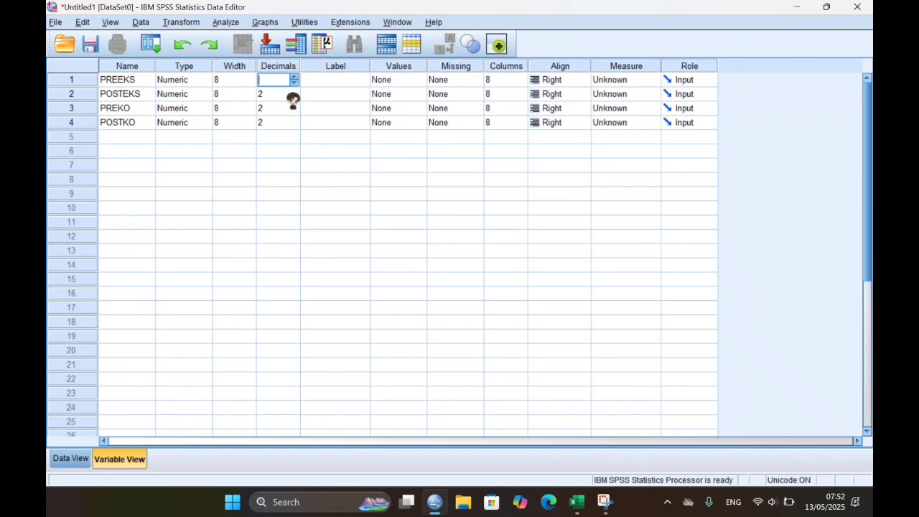
type("0")
key("Tab")
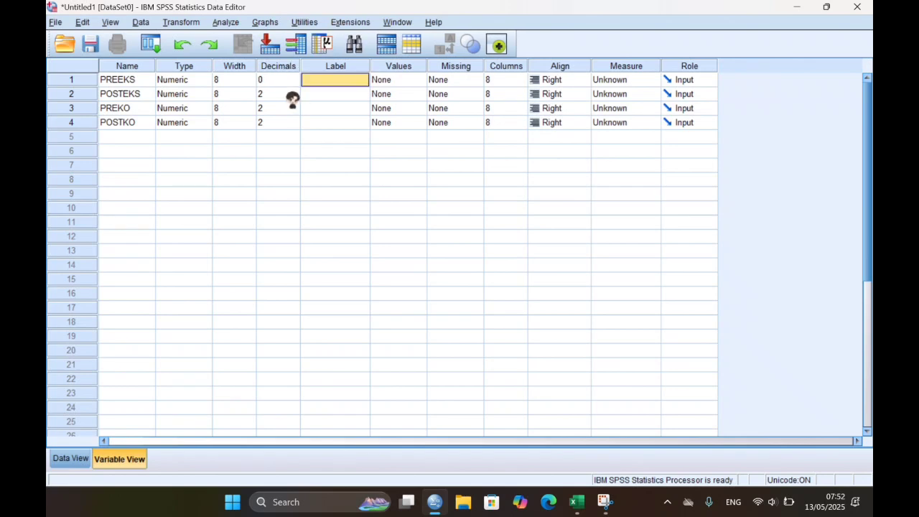
left_click(290, 94)
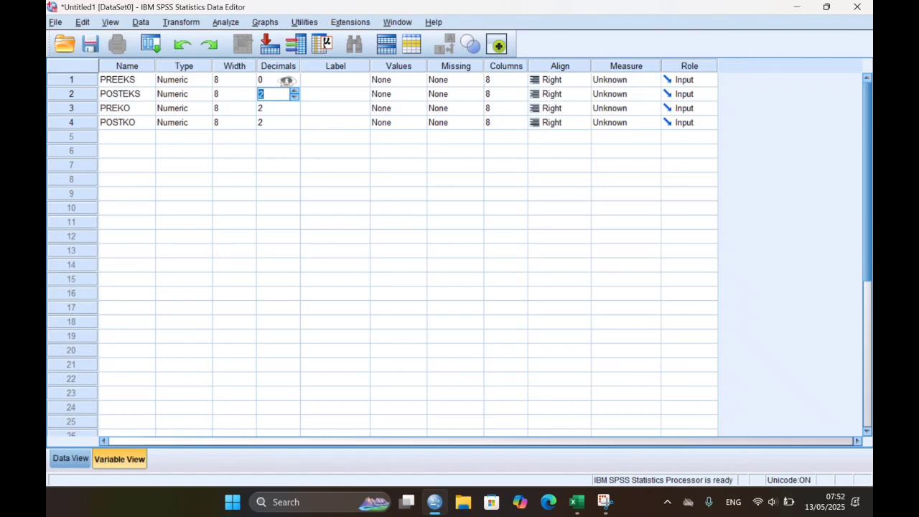
key("Tab")
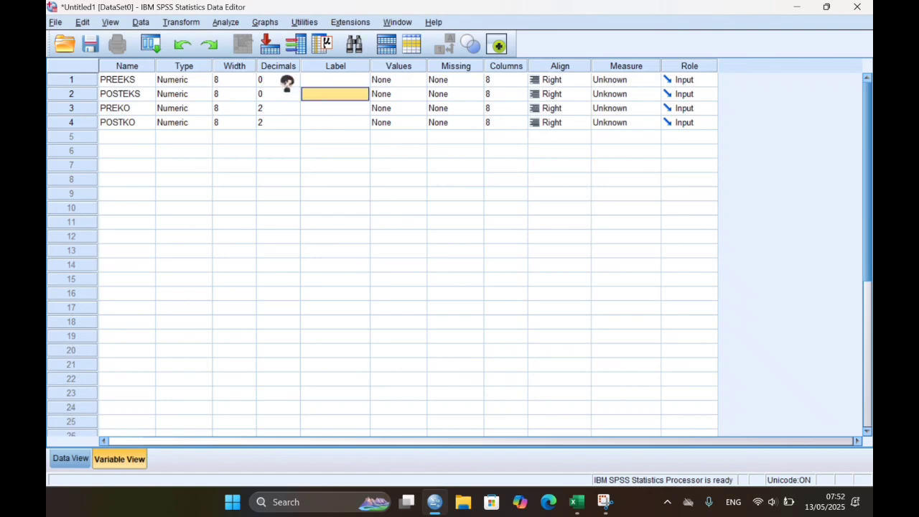
left_click(288, 106)
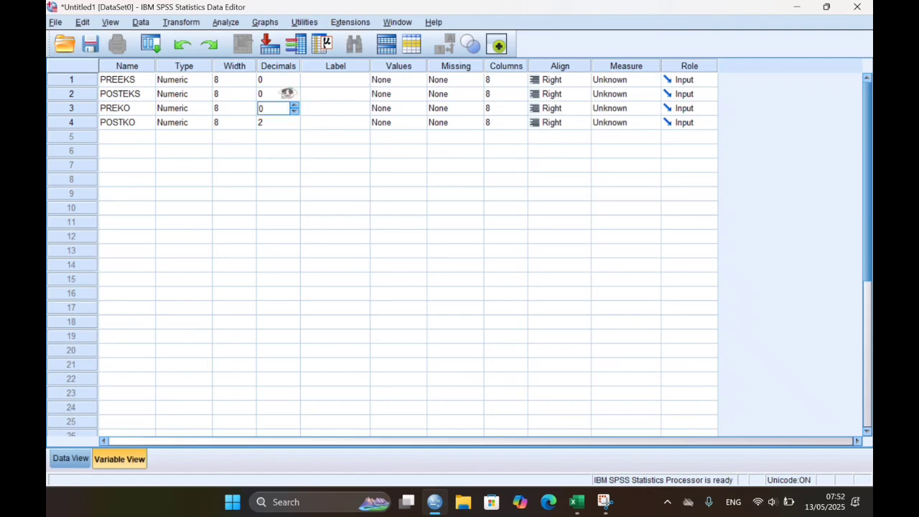
key("Tab")
left_click(282, 115)
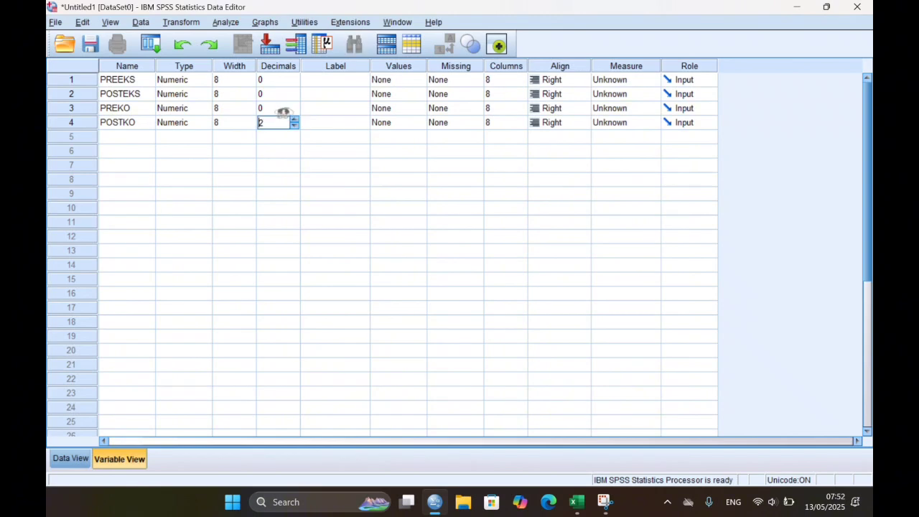
type("0")
key("Tab")
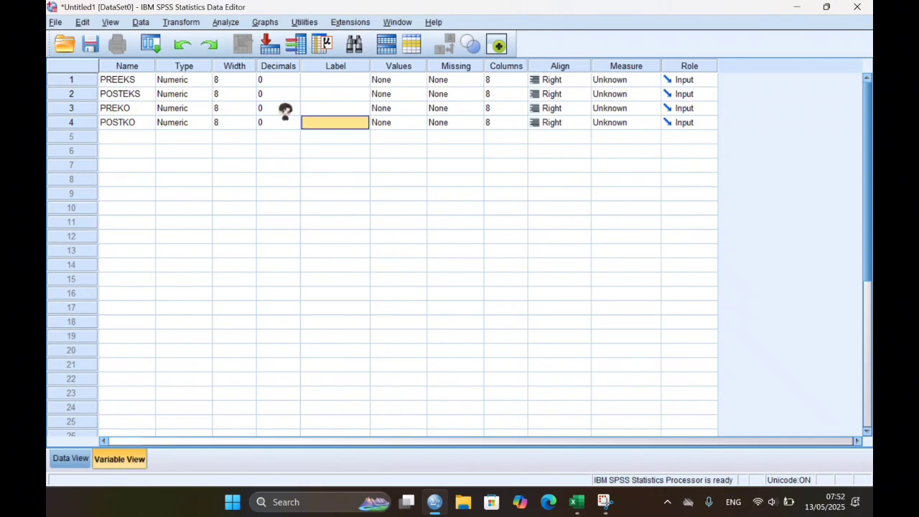
- Label PREEKS as PRETEST EKSPERIMEN and POSTEKS as POSTTEST EKSPERIMEN
left_click(349, 75)
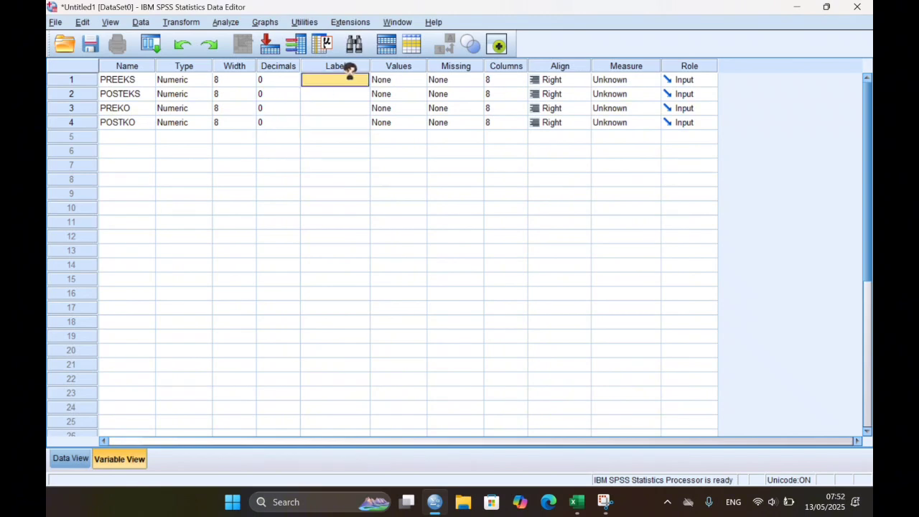
double_click(349, 75)
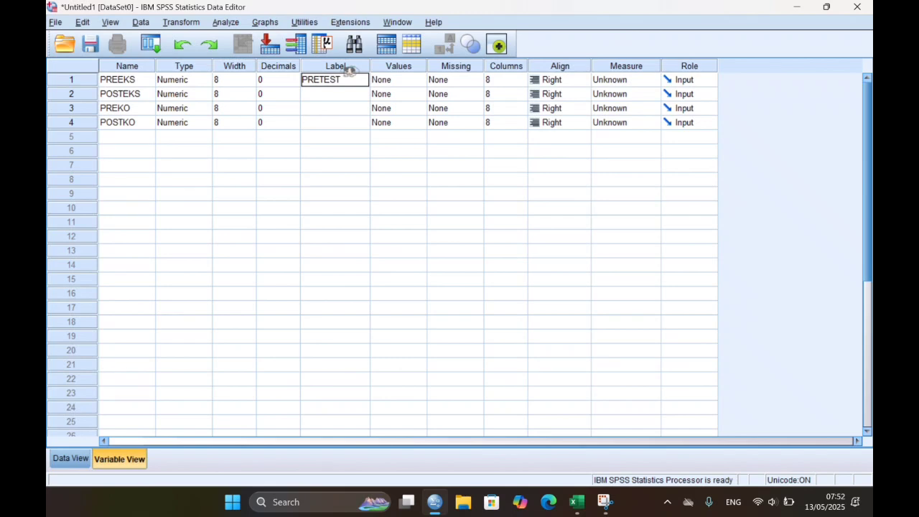
type("ERIME")
key("Return")
type("P")
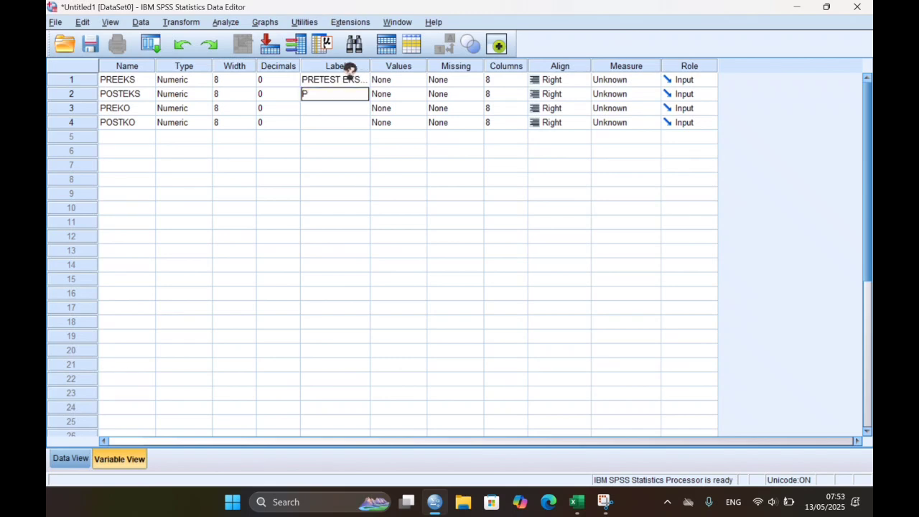
type("OSTTEST EKSPERIMEB")
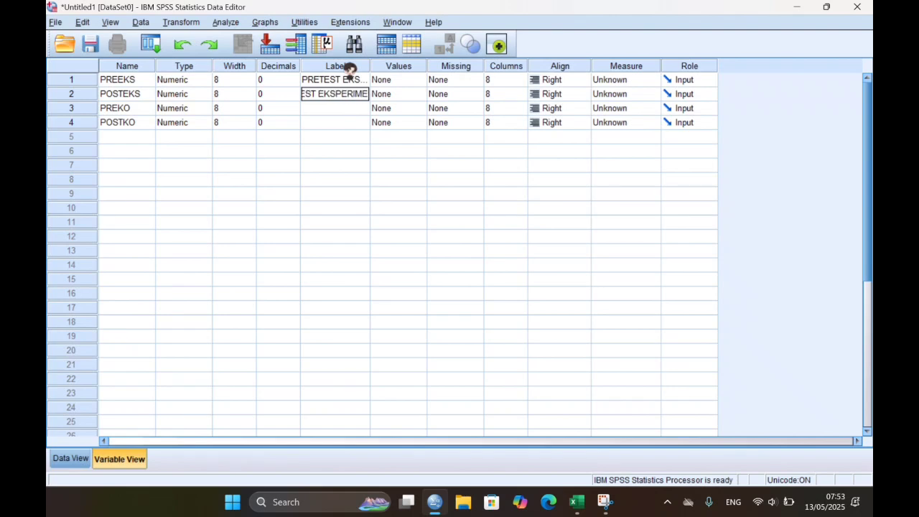
key("BackSpace")
type("N")
key("Return")
- Label PREKO as PRETEST KONTROL and POSTKO as POSTTEST KONTROL
type("PRETE")
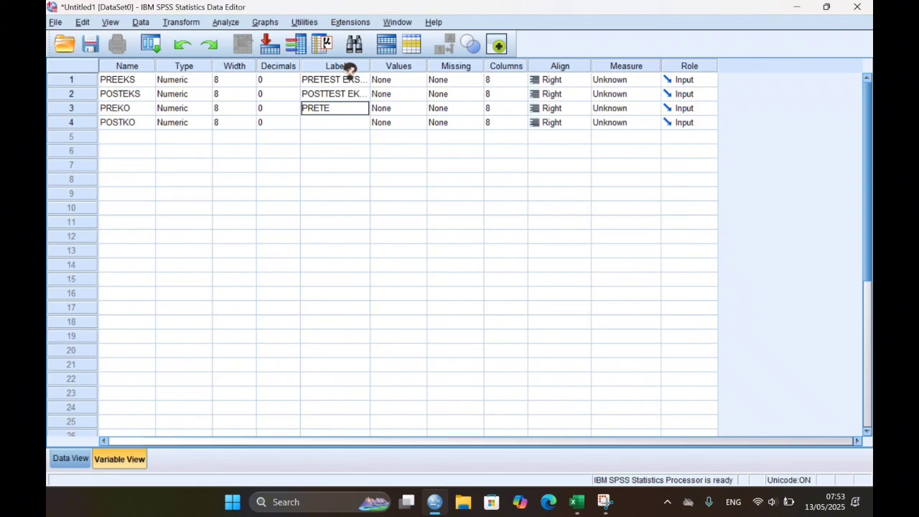
type("ST KONTROL")
key("Return")
type("POSTTEST")
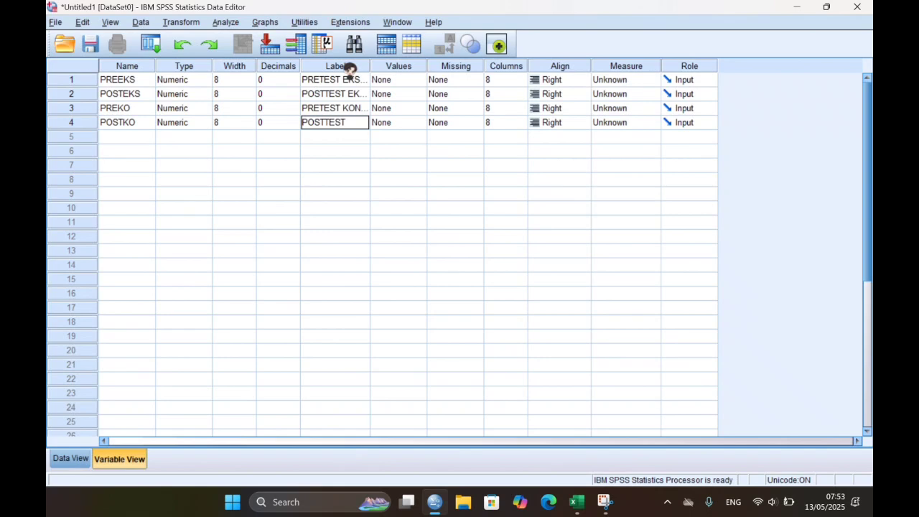
type(" KONTROL")
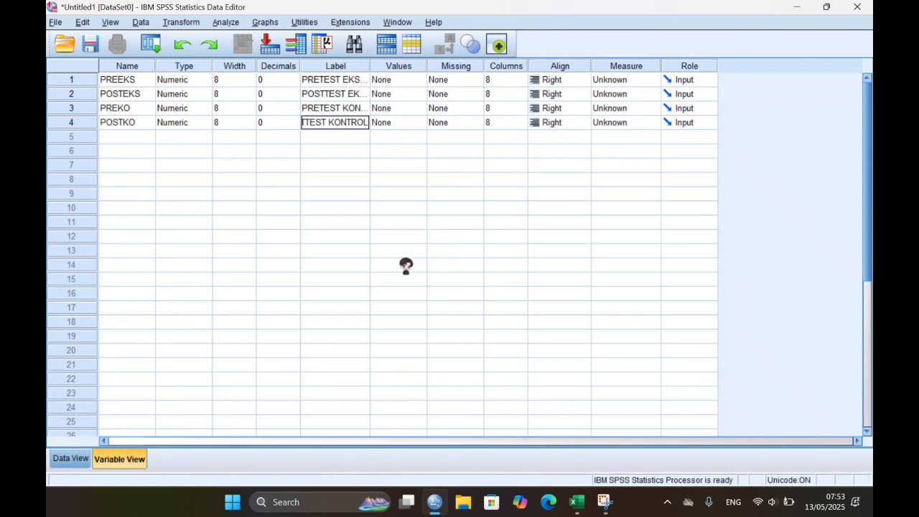
- Copy the scores in A2:D31 of the Excel sheet Soal Absen Ganjil into the four SPSS variables, starting at row 1
left_click(68, 452)
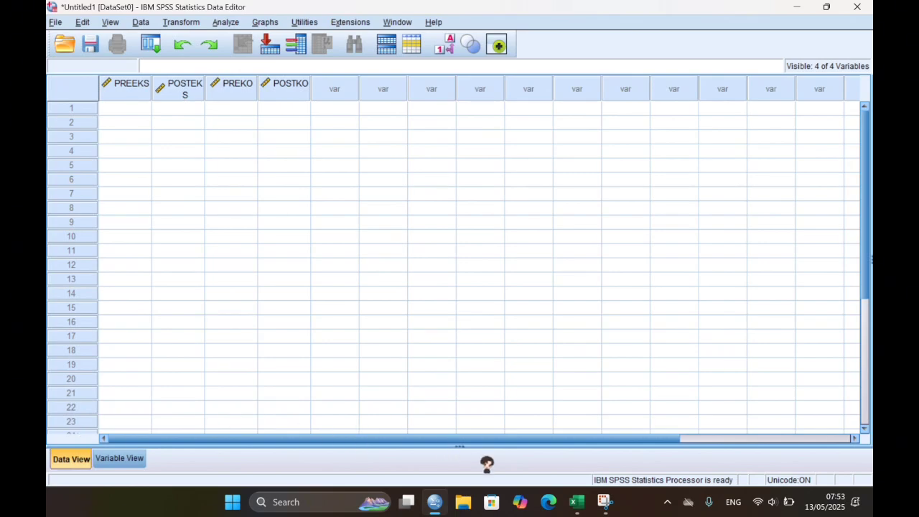
left_click(578, 494)
scroll(224, 256, "up", 5)
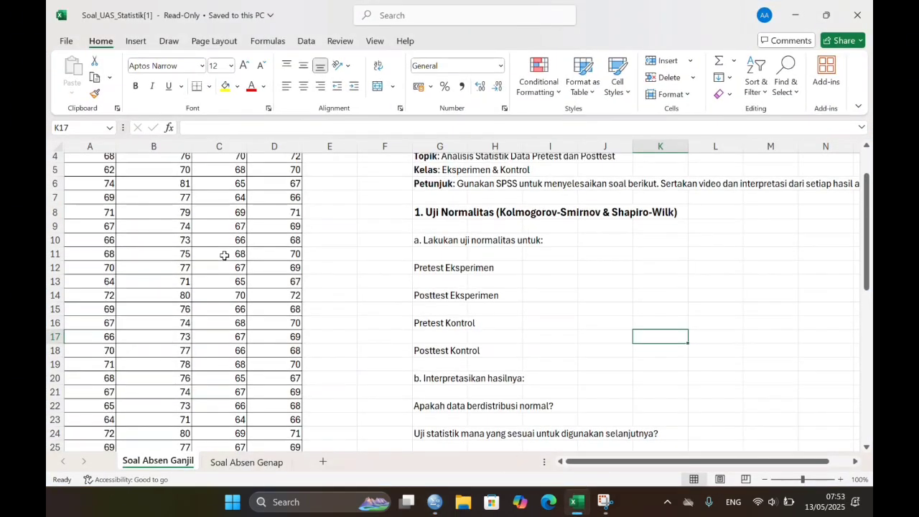
scroll(96, 175, "down", 3)
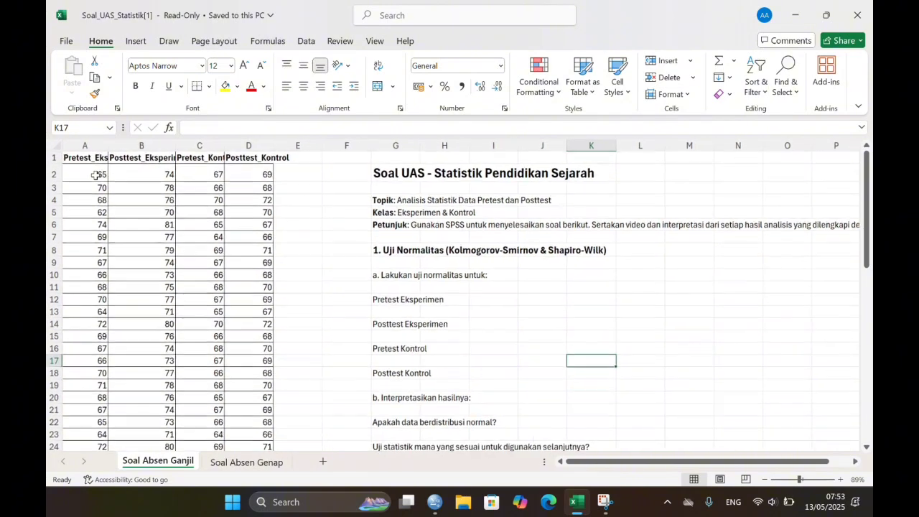
left_click_drag(95, 175, 242, 423)
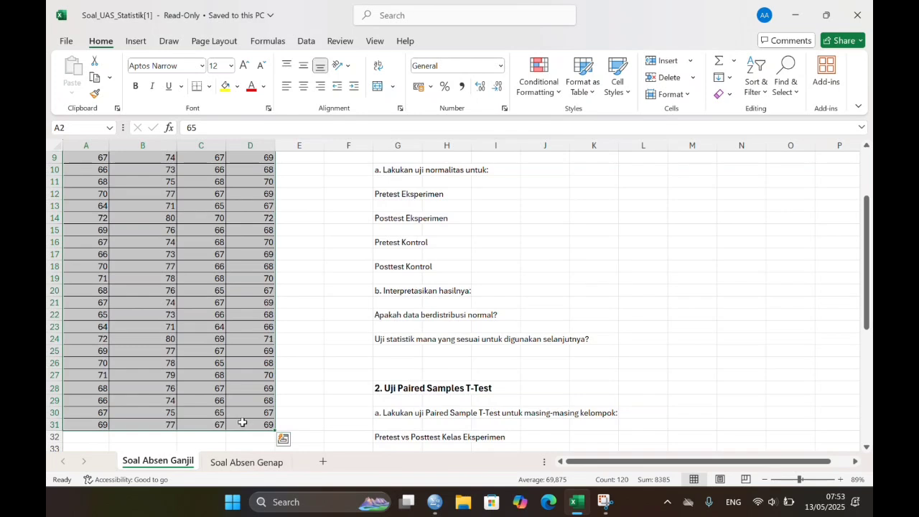
key("ctrl+c")
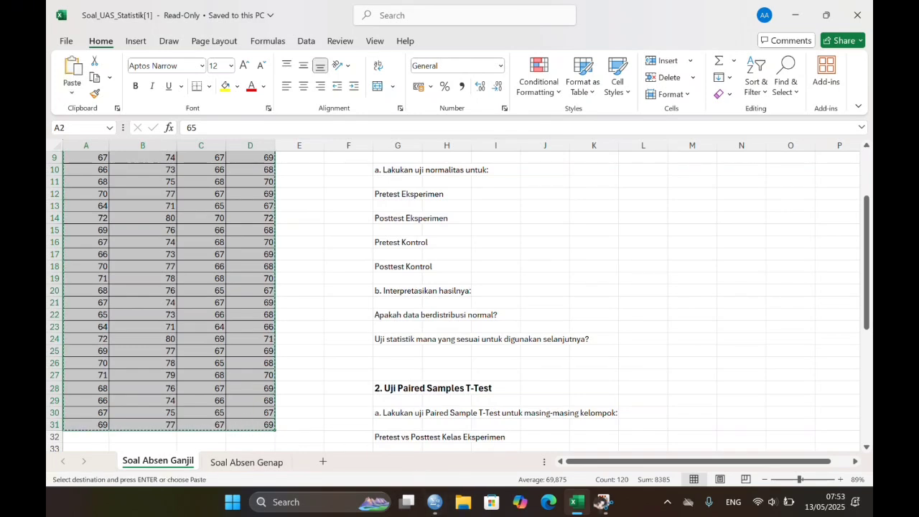
left_click(435, 502)
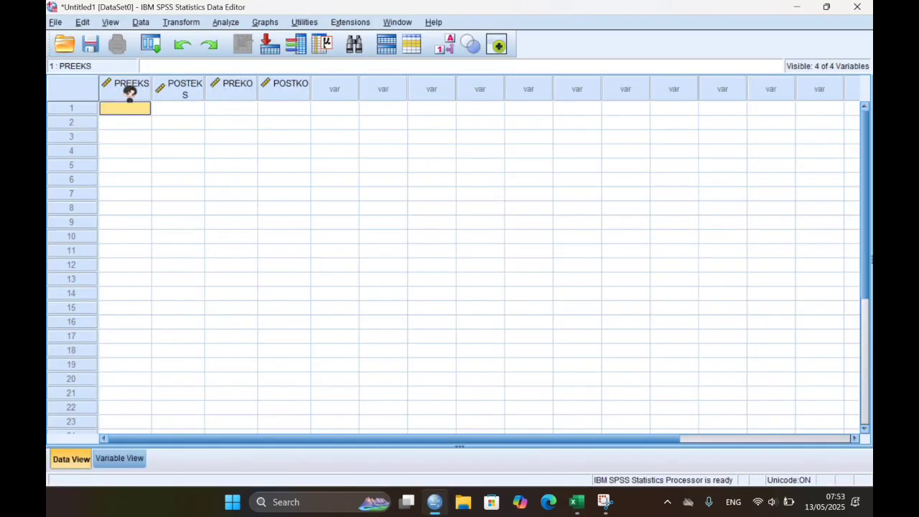
key("ctrl+v")
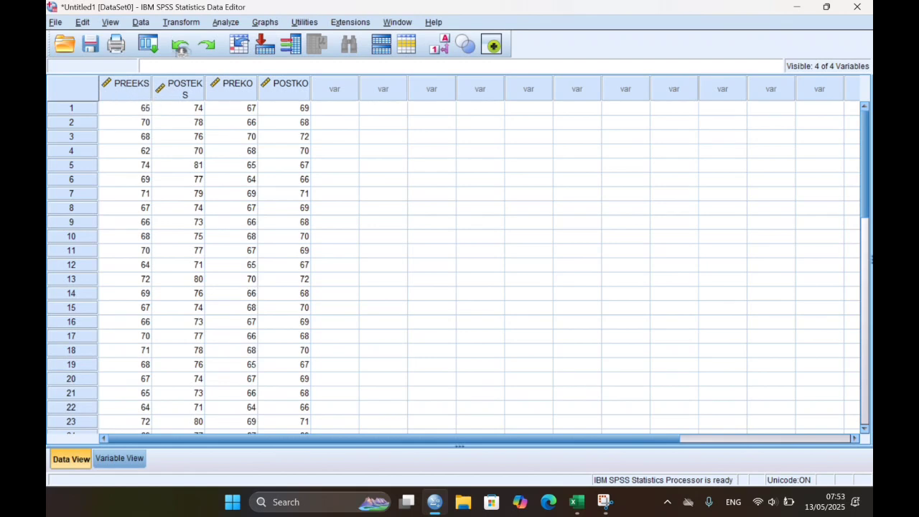
- Start the legacy nonparametric 2 Related Samples test and pair PRETEST EKSPERIMEN with POSTTEST EKSPERIMEN
left_click(237, 17)
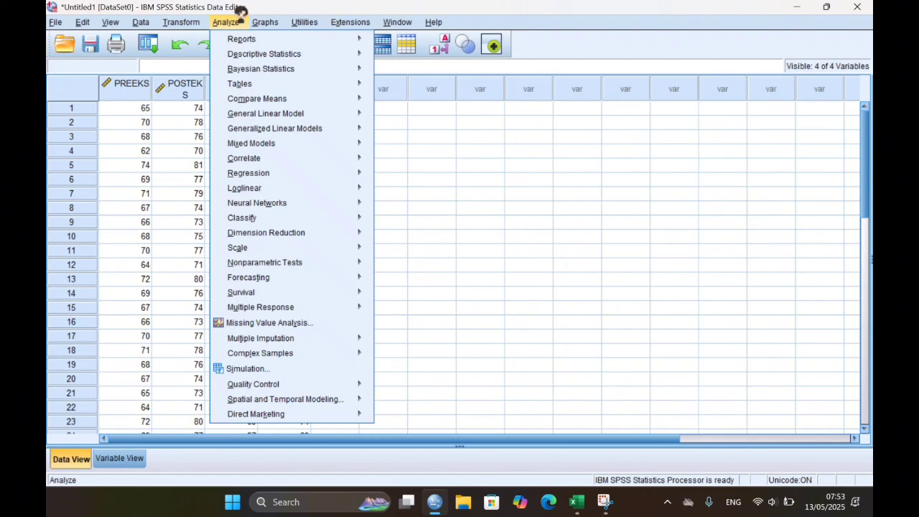
mouse_move(246, 32)
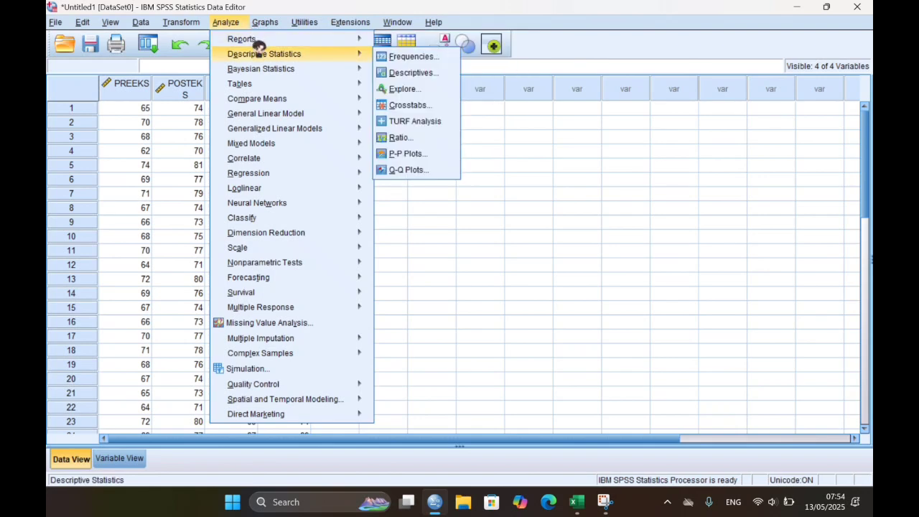
mouse_move(266, 86)
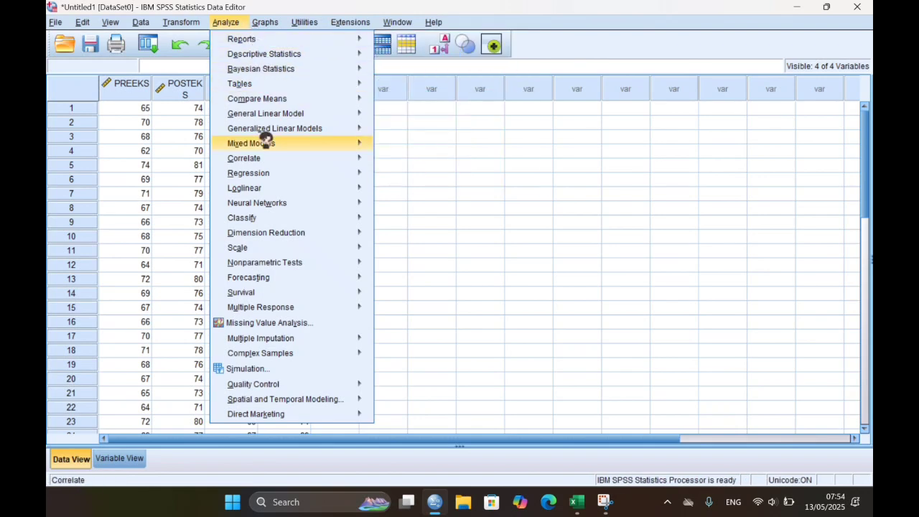
mouse_move(276, 258)
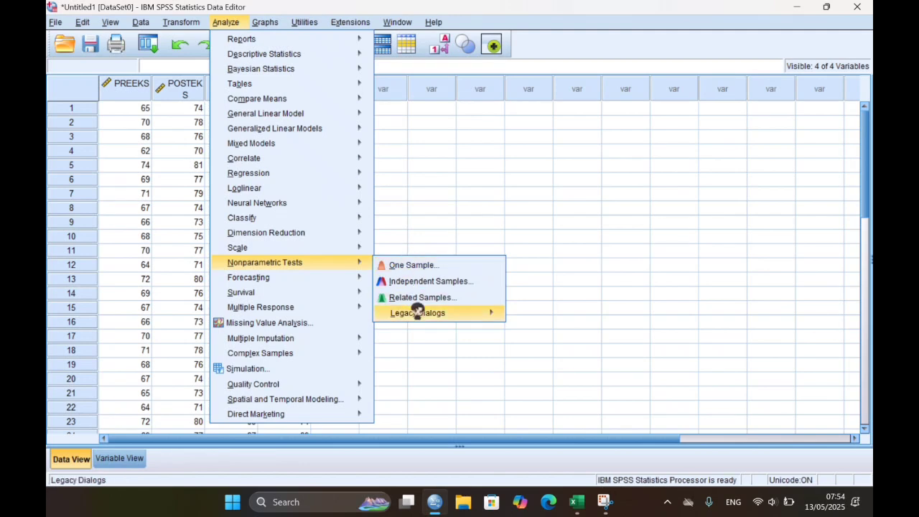
mouse_move(418, 313)
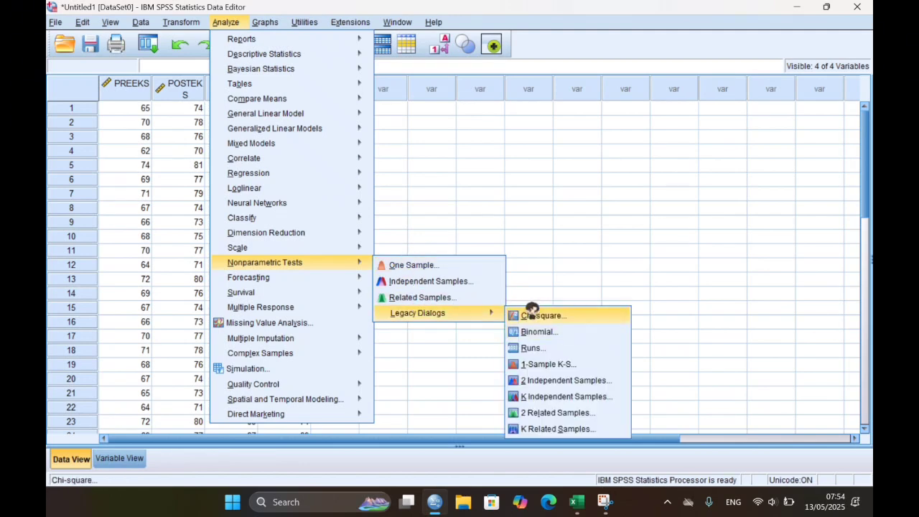
left_click(561, 407)
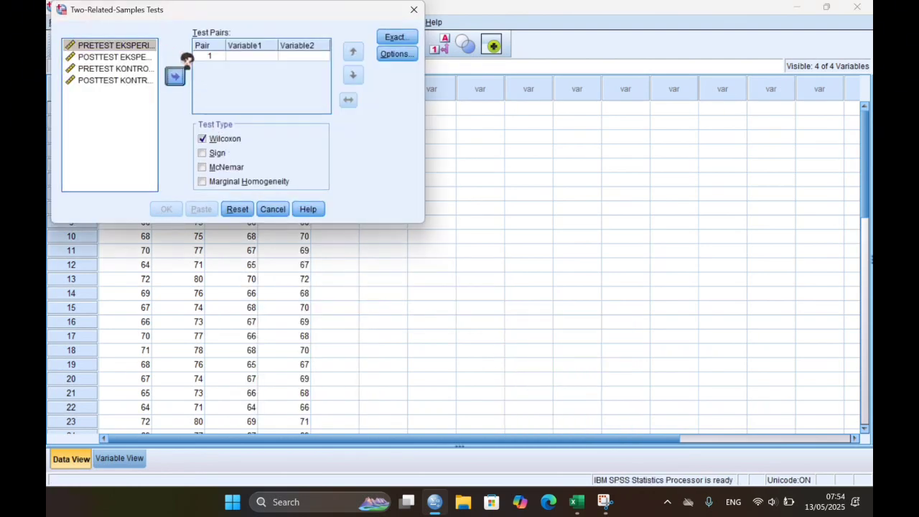
left_click(174, 75)
left_click(139, 48)
left_click(142, 57)
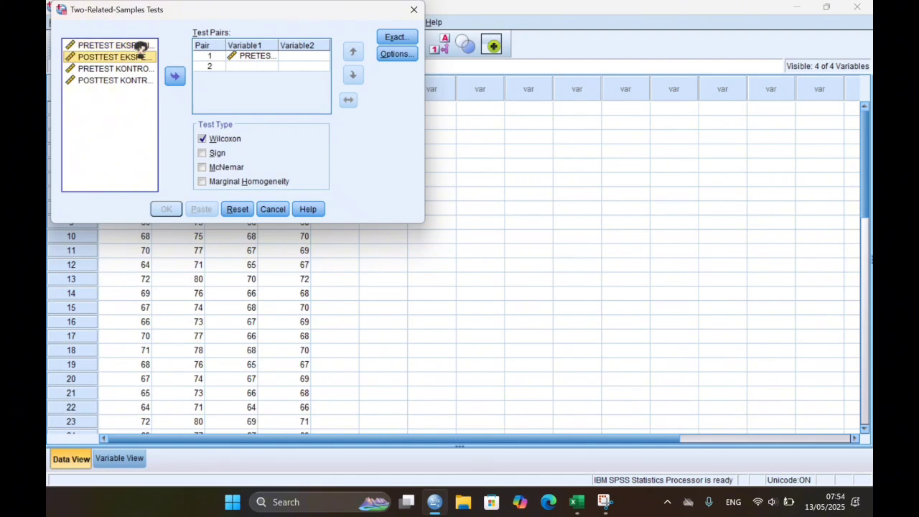
left_click(171, 72)
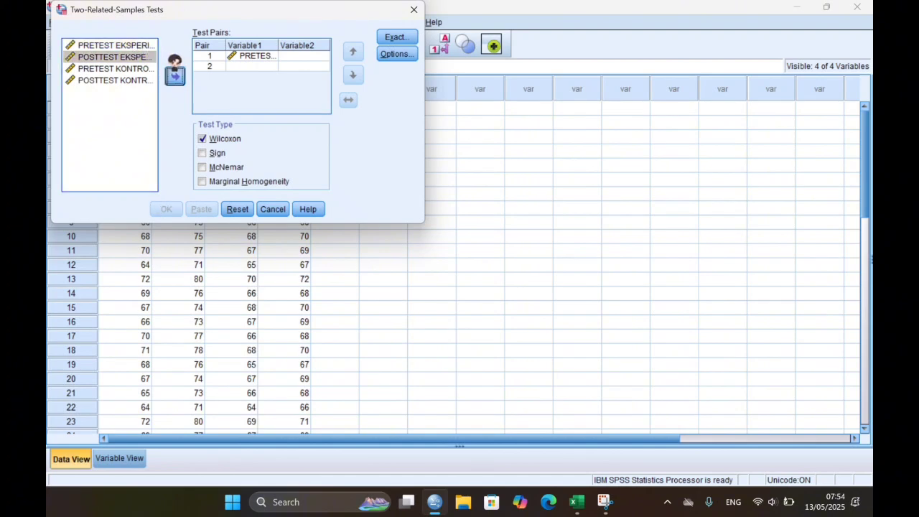
left_click(139, 57)
- Add PRETEST KONTROL and POSTTEST KONTROL as the second pair, run the Wilcoxon test and review its output
left_click(139, 69)
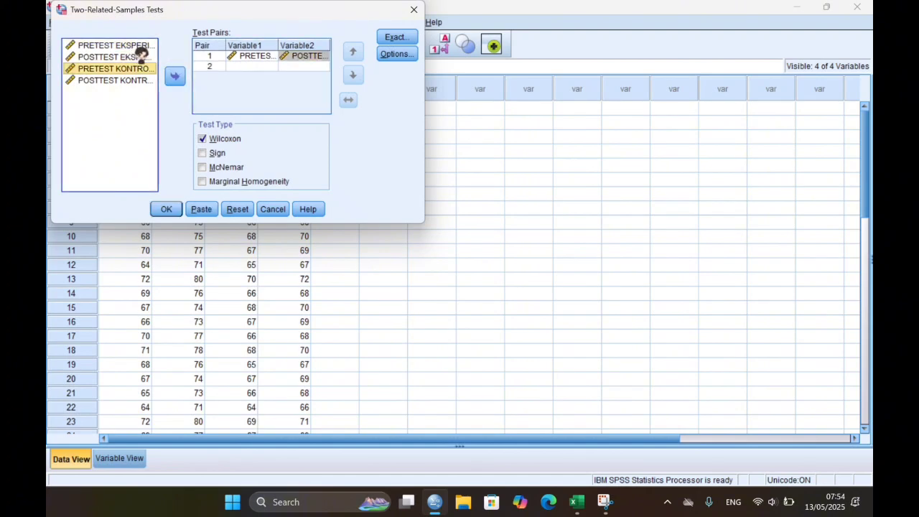
left_click(174, 74)
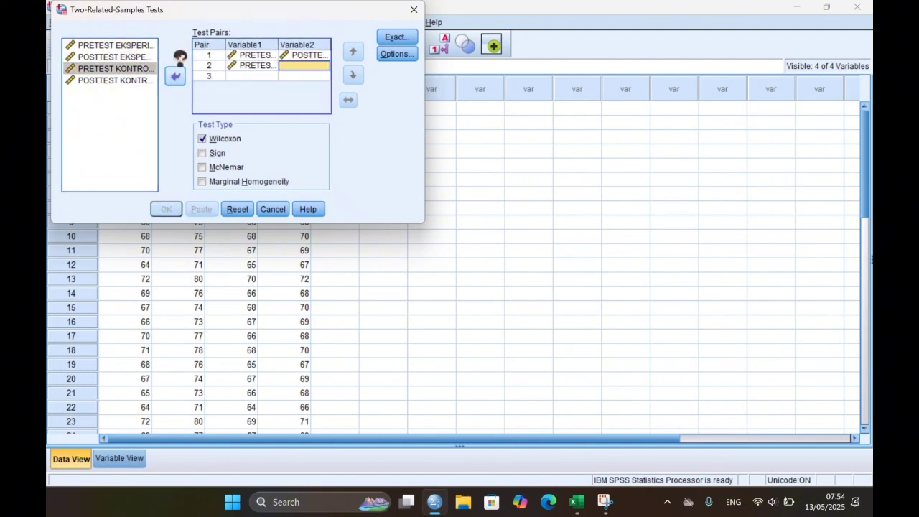
left_click(143, 78)
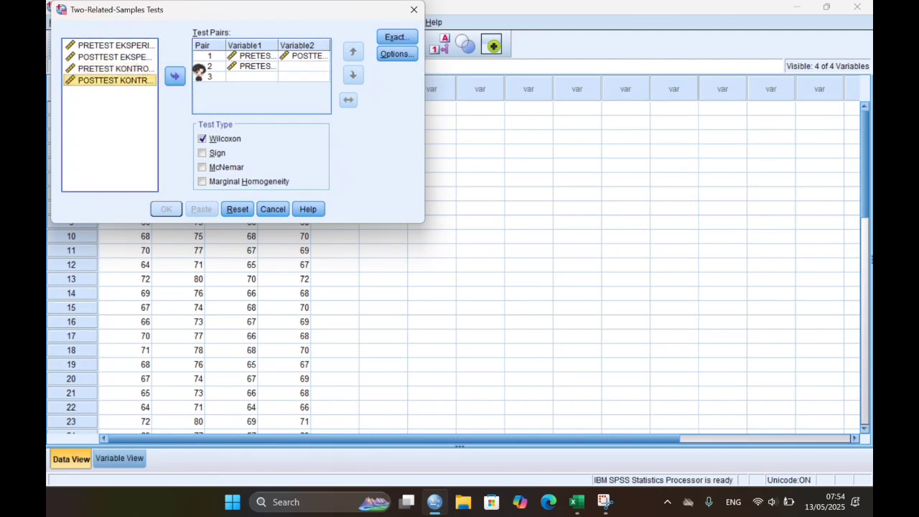
left_click(180, 73)
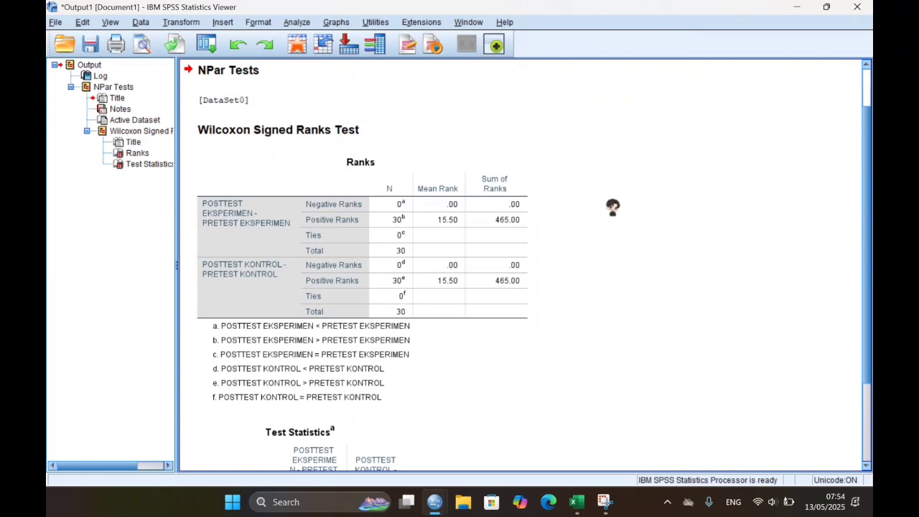
scroll(613, 207, "down", 1)
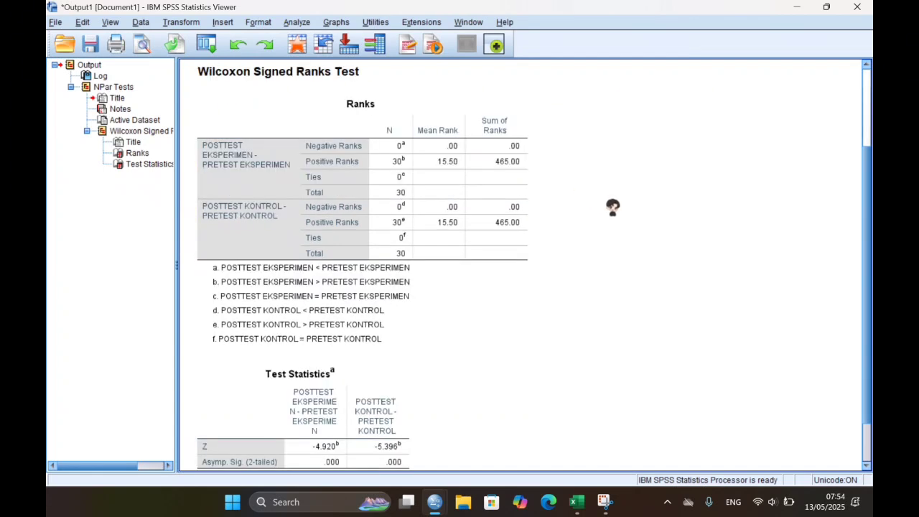
scroll(612, 208, "down", 1)
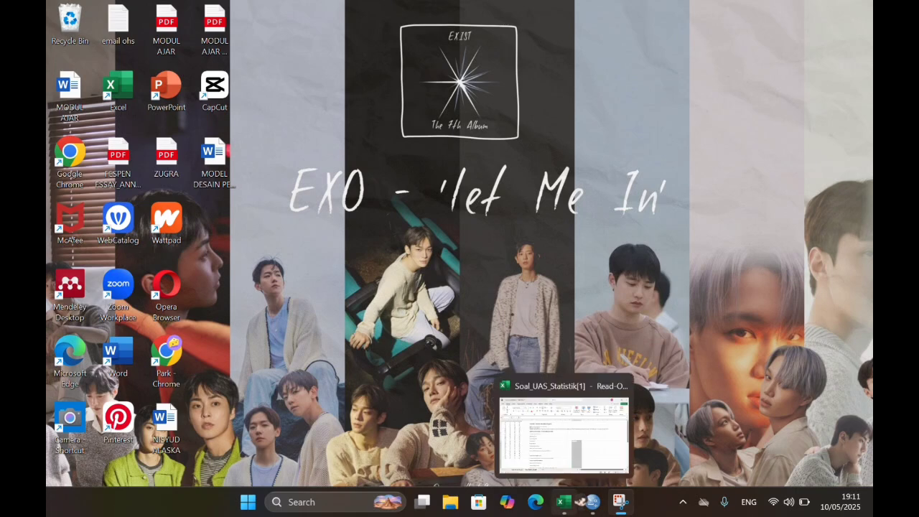
- In the Excel sheet Soal Absen Genap, copy the experimental posttest scores B2:B31 to P20
left_click(564, 502)
left_click(195, 252)
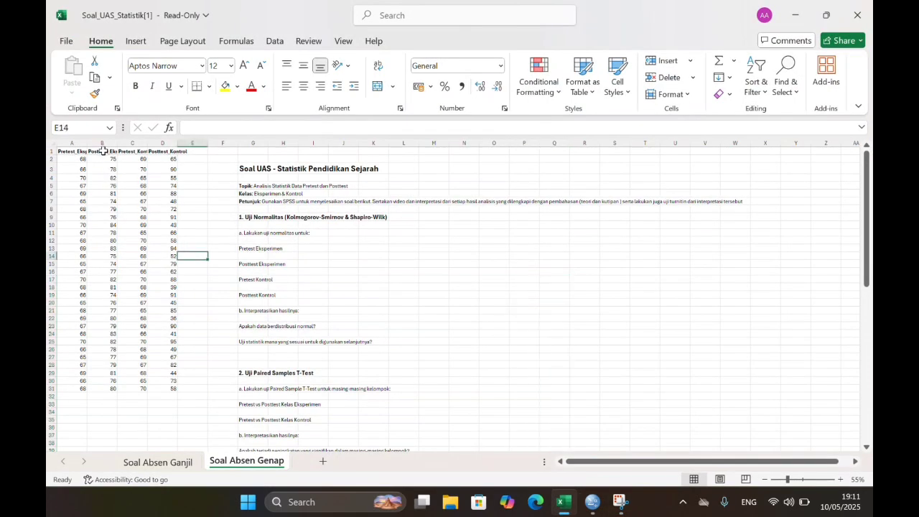
left_click_drag(101, 157, 112, 387)
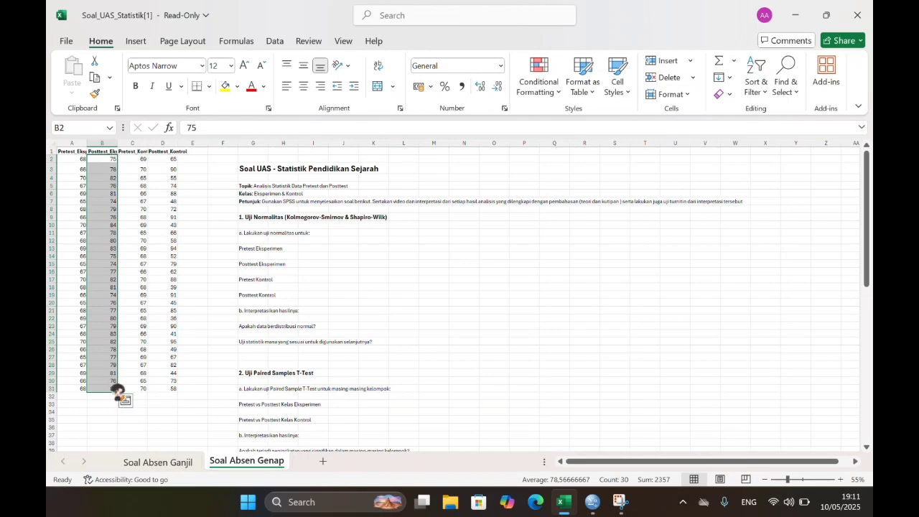
key("ctrl+c")
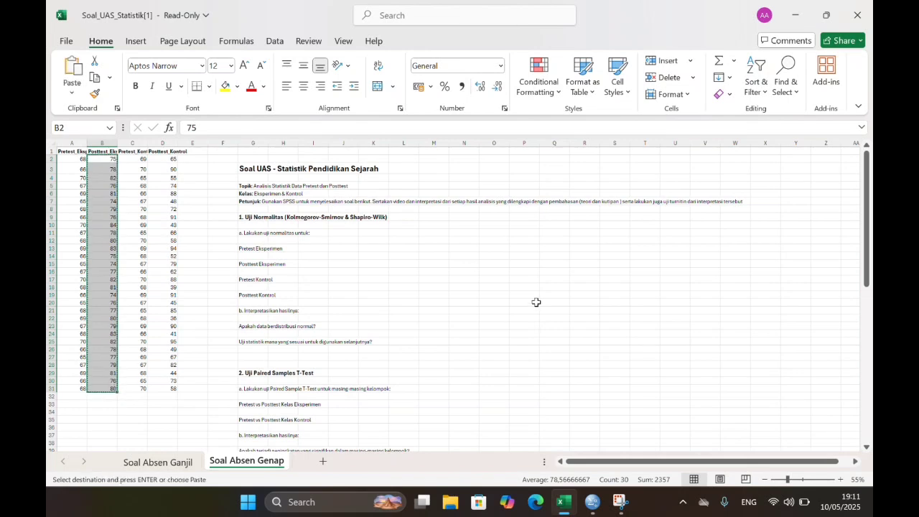
left_click(536, 302)
key("ctrl+v")
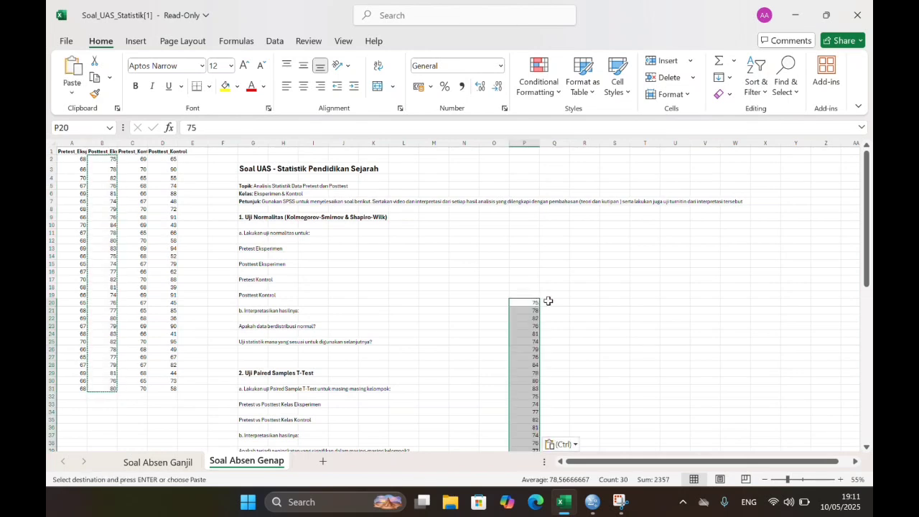
- Fill Q20:Q49 with group code 1 beside the copied experimental posttest scores
left_click(548, 301)
key("Escape")
type("1")
key("Return")
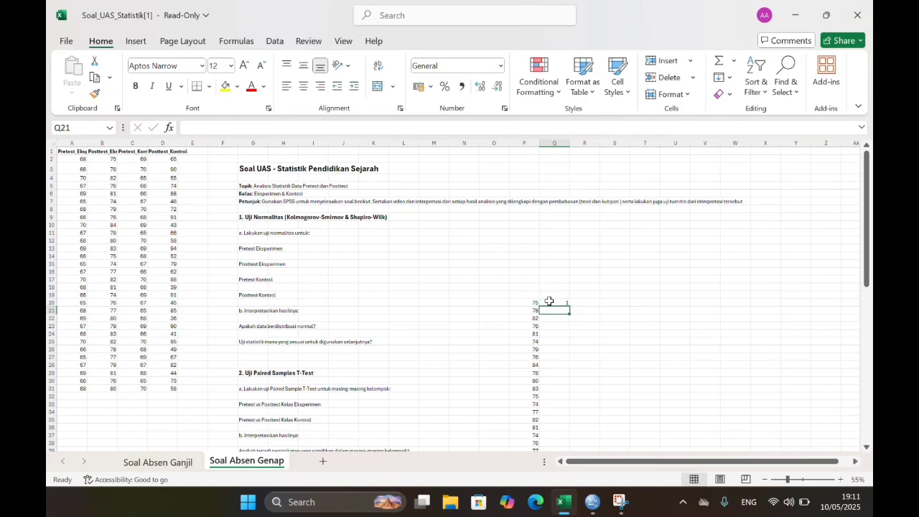
left_click(558, 301)
mouse_move(570, 307)
left_mouse_down()
mouse_move(558, 460)
mouse_move(559, 435)
left_mouse_up()
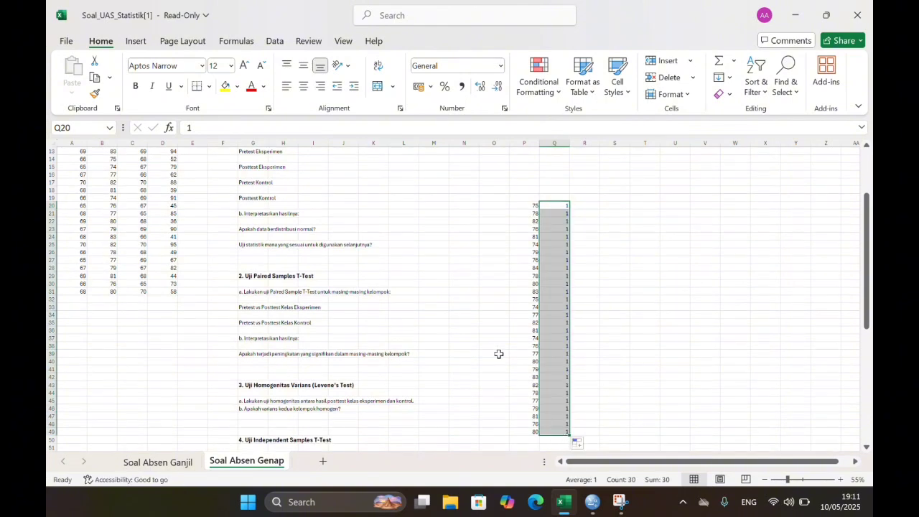
- Copy the control posttest scores D2:D31 to P50, directly below the experimental scores
scroll(498, 353, "up", 4)
left_click_drag(160, 158, 173, 387)
key("ctrl+c")
scroll(522, 373, "down", 15)
scroll(522, 374, "up", 6)
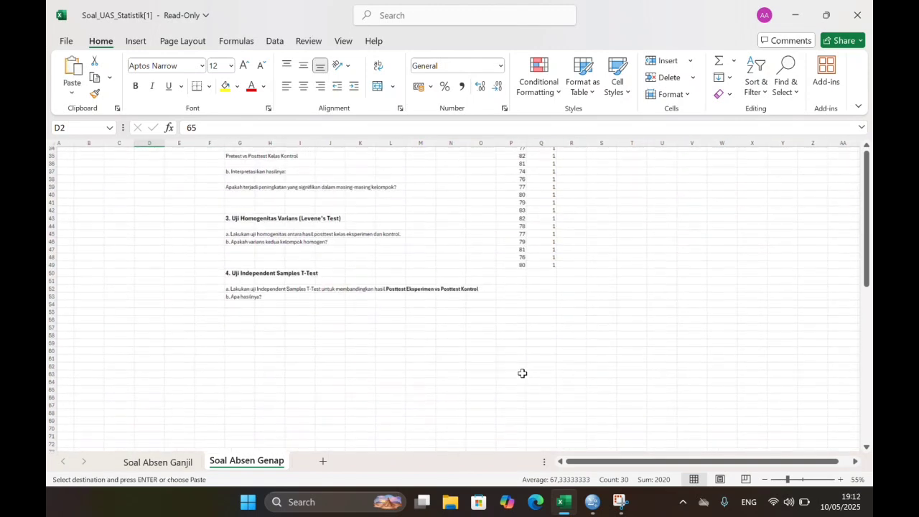
left_click(527, 275)
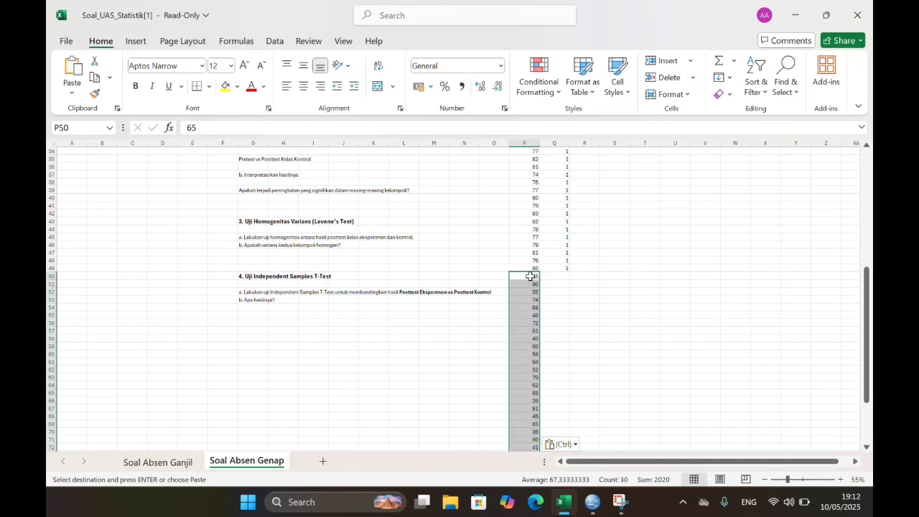
- Fill Q50:Q79 with group code 2 beside the control posttest scores
left_click(552, 275)
type("2")
key("Return")
key("Return")
left_click(564, 269)
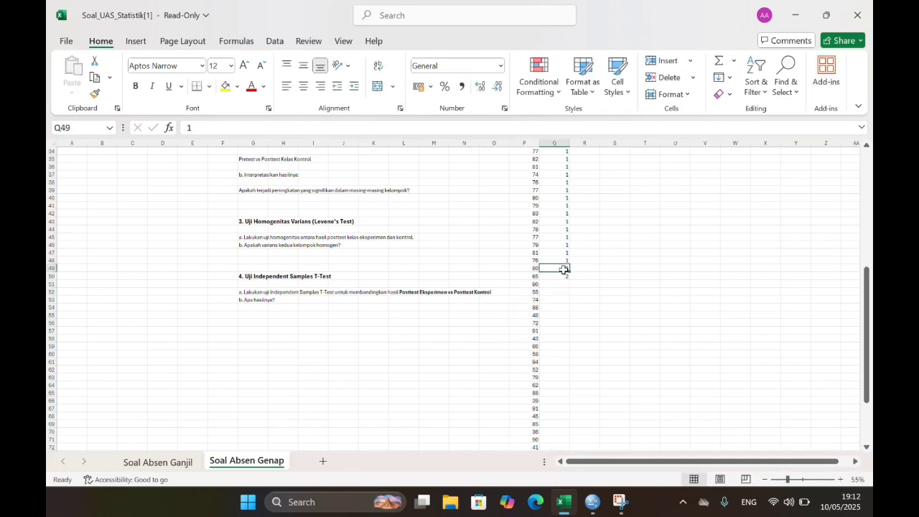
left_click(565, 275)
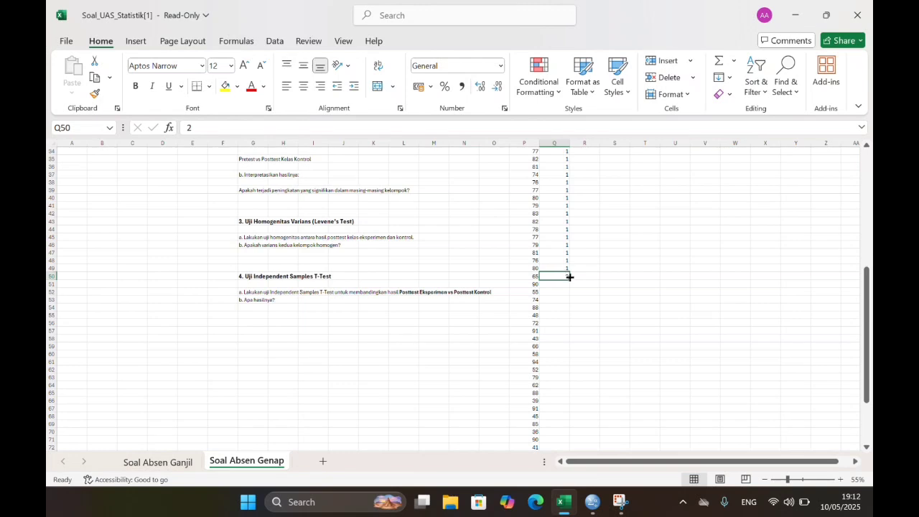
left_click_drag(570, 279, 560, 445)
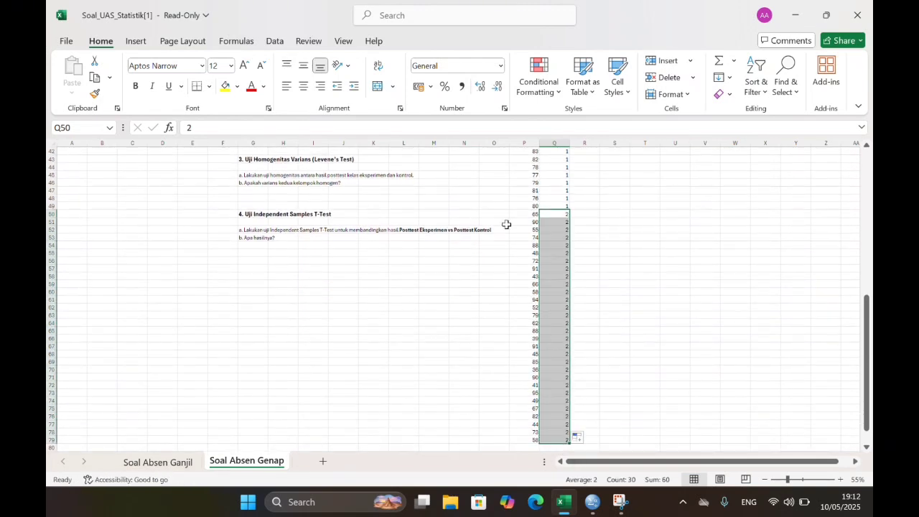
- Copy the stacked scores and group codes P20:Q79 and paste them into the empty SPSS dataset, starting at the first variable
scroll(506, 225, "up", 14)
left_click_drag(530, 300, 564, 442)
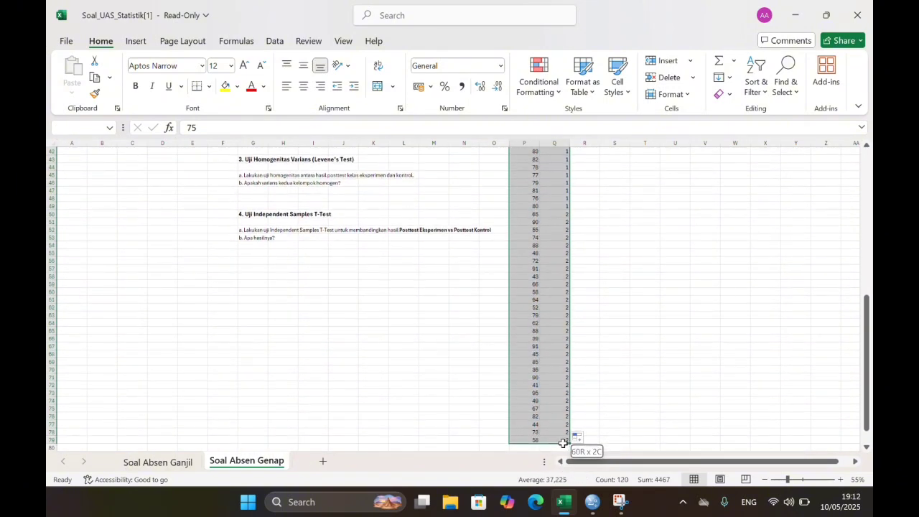
key("ctrl+c")
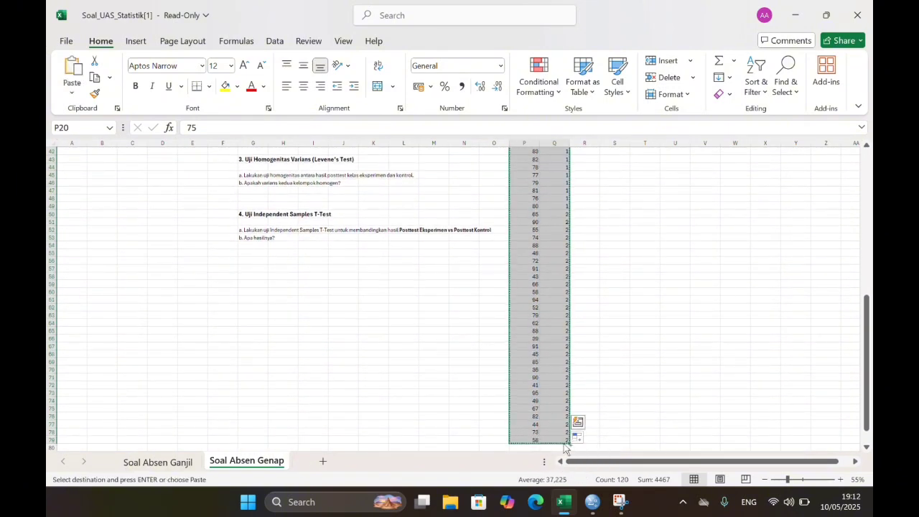
left_click(594, 495)
left_click(127, 93)
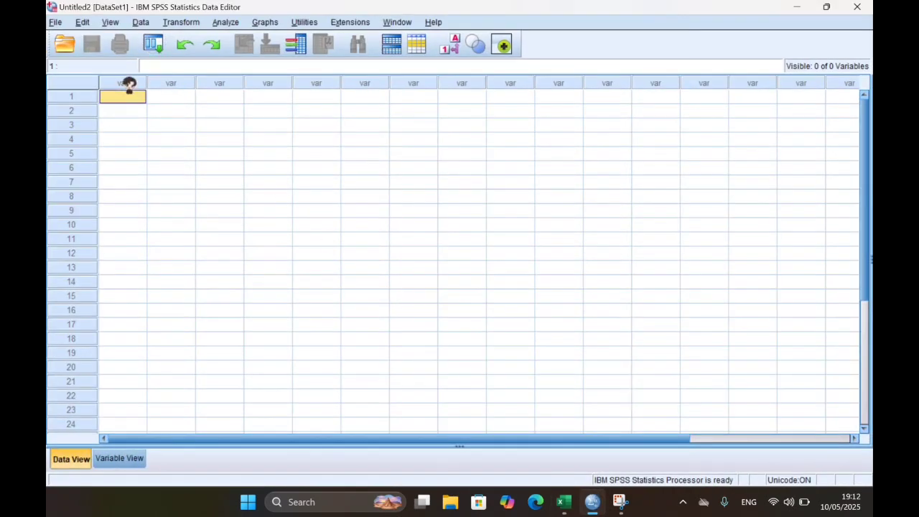
key("ctrl+v")
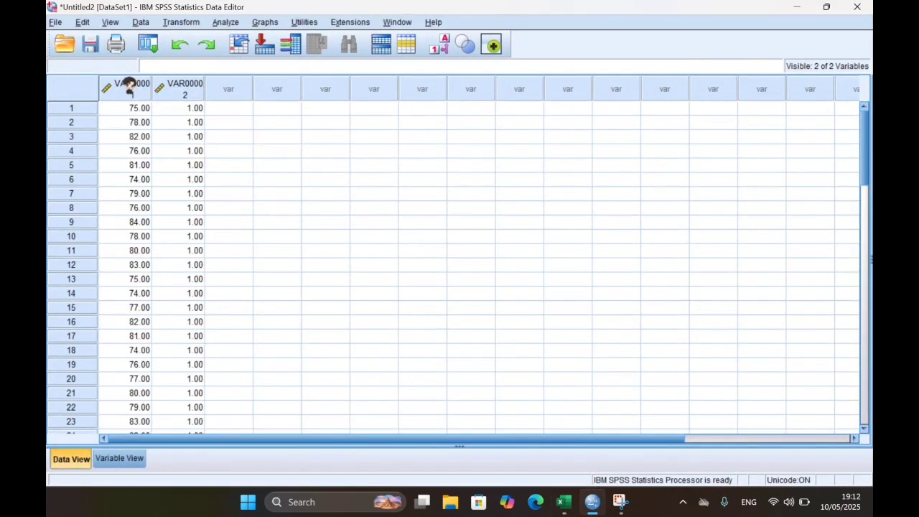
- Name the two pasted variables HASIL and KELAS in the variable definitions
left_click(115, 457)
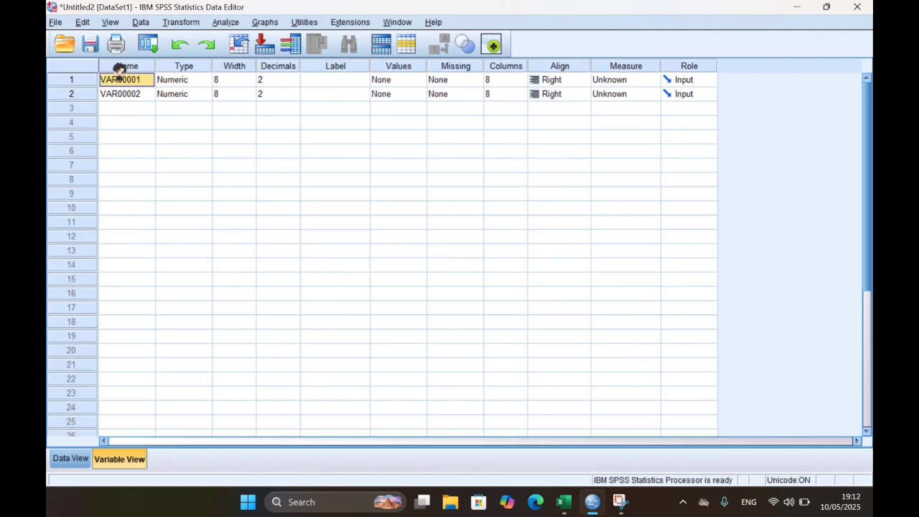
type("HASIL")
key("Return")
type("L")
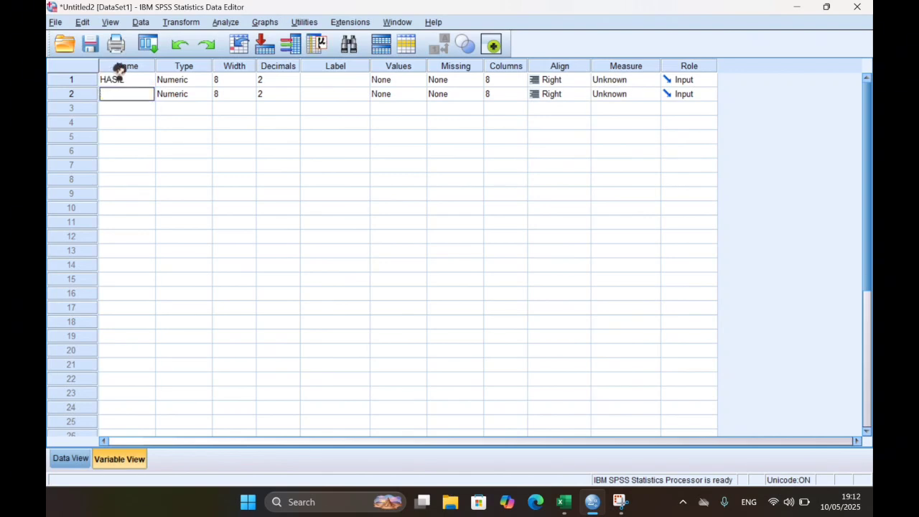
key("Return")
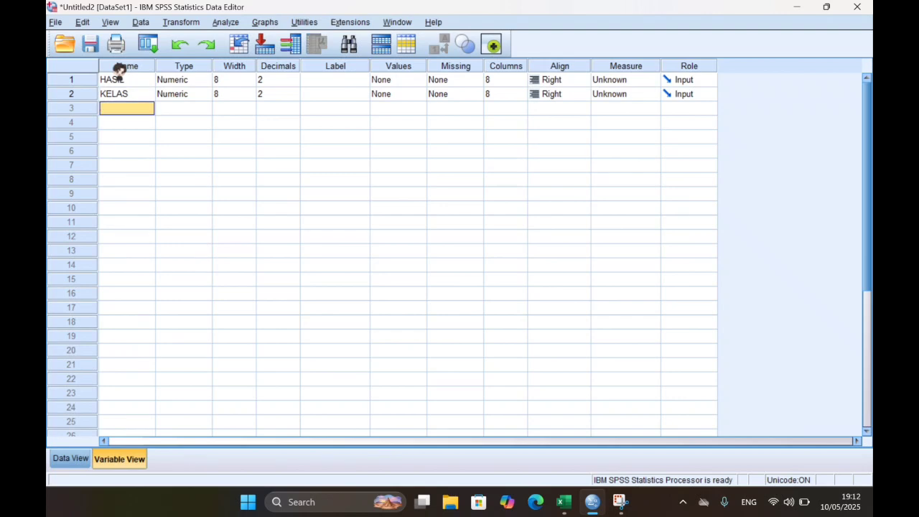
- Set the decimals of both HASIL and KELAS to 0
left_click(280, 76)
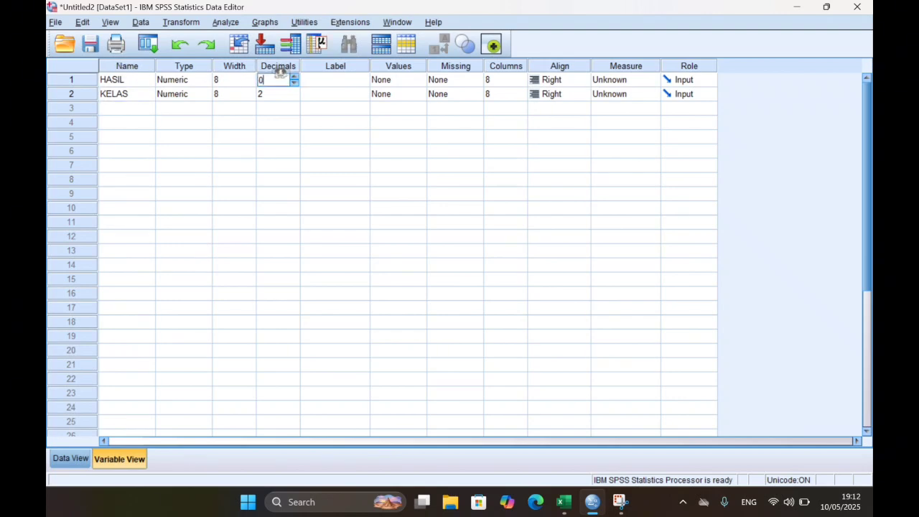
key("Return")
left_click(286, 89)
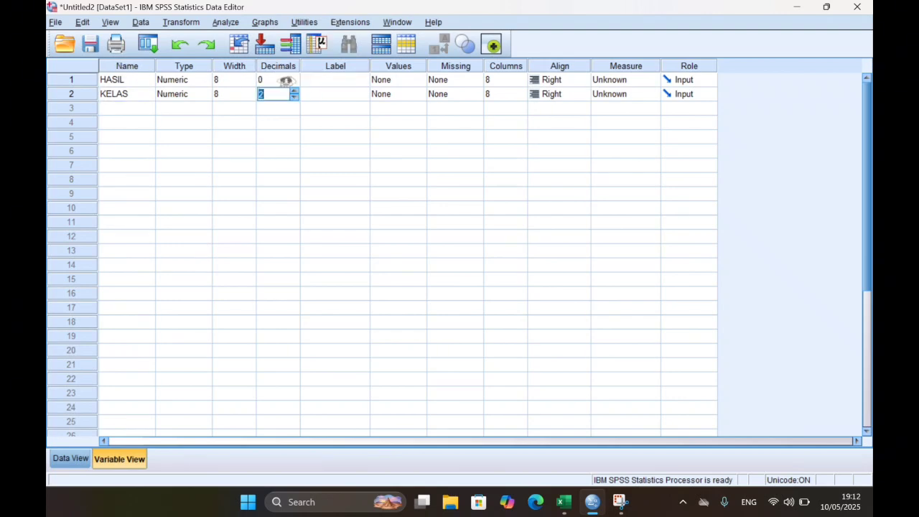
type("0")
key("Return")
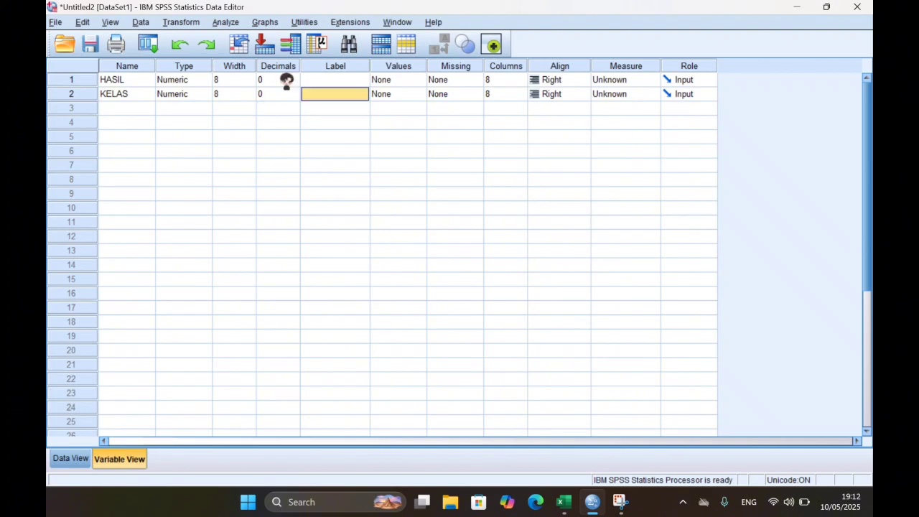
- Give the two variables the labels HASIL and KELAS, matching their names
left_click(328, 74)
type("HASIL")
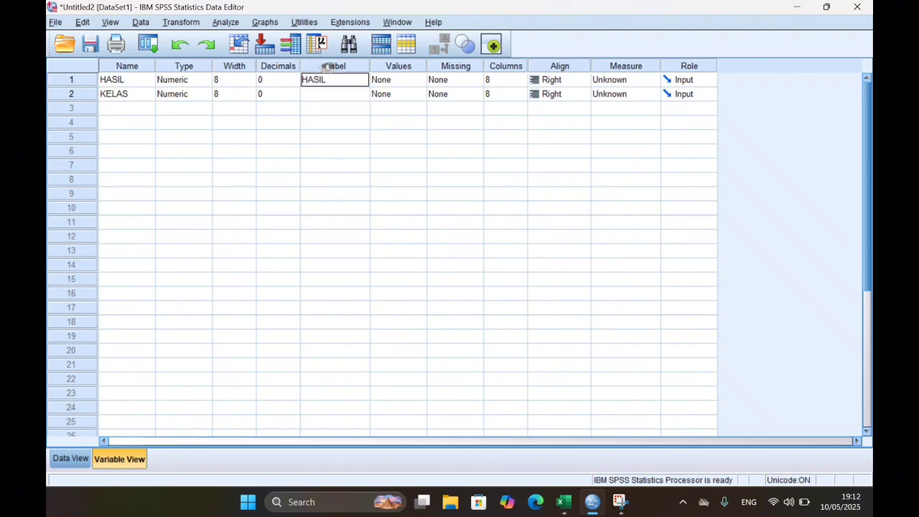
key("Return")
type("L")
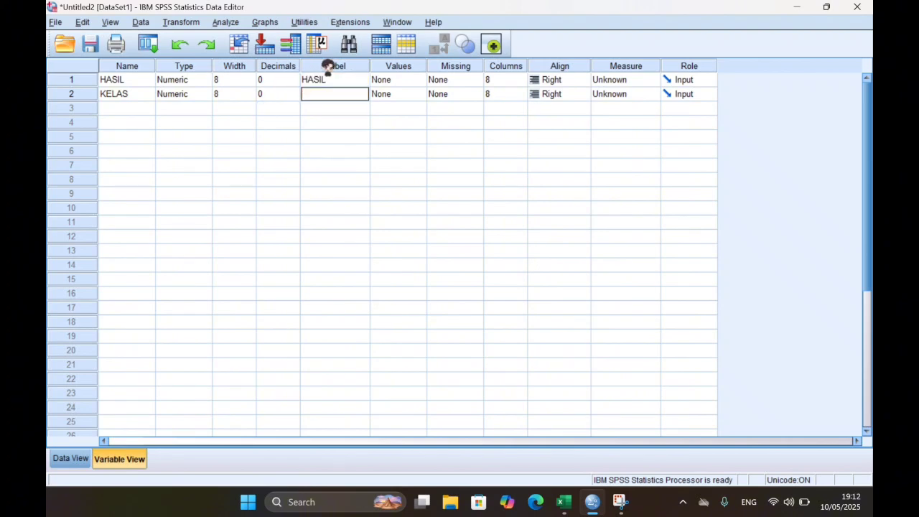
key("Return")
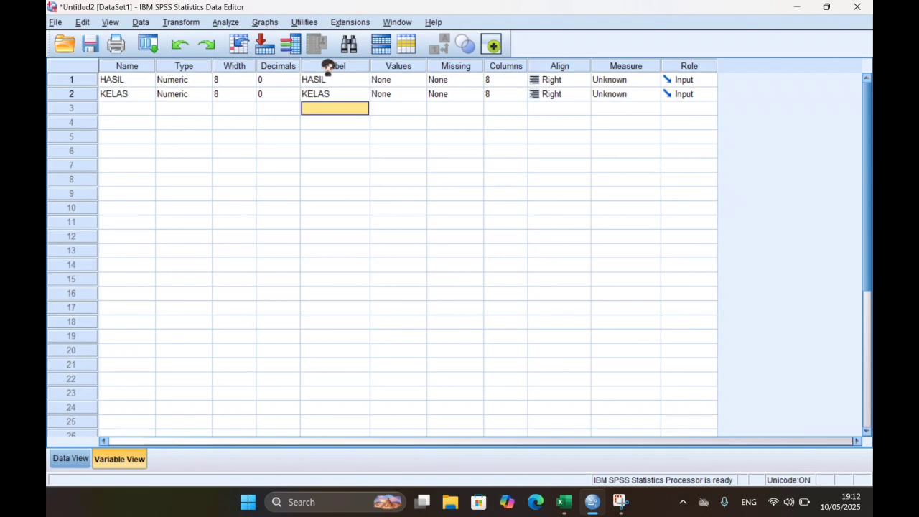
- Add a value label for KELAS so that 1 stands for POSTTEST KLS EKSPERIMEN (SGDM)
left_click(421, 91)
left_click(419, 92)
type("1")
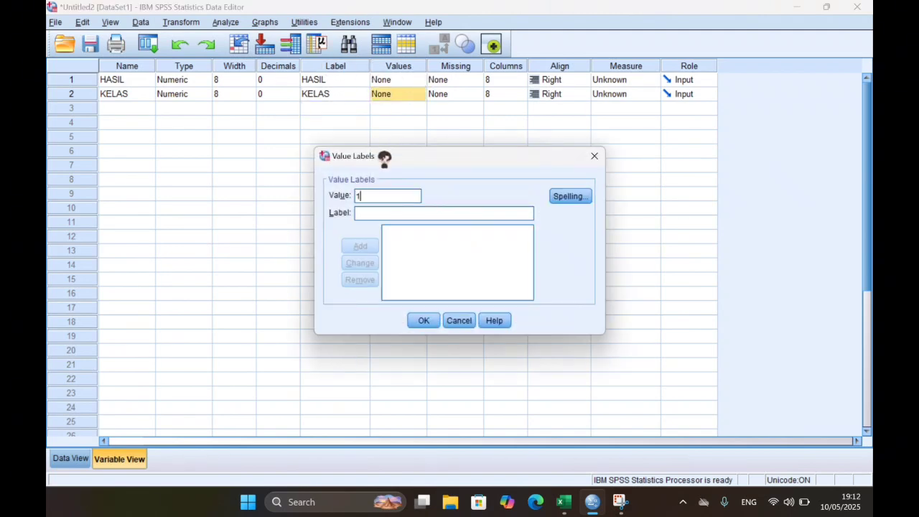
key("Tab")
type("P")
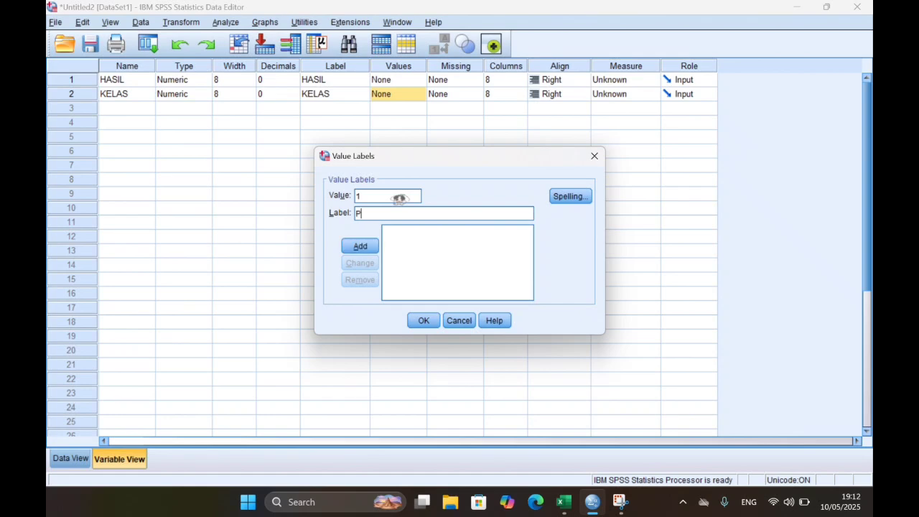
type("OSTTEST KLS EKSP")
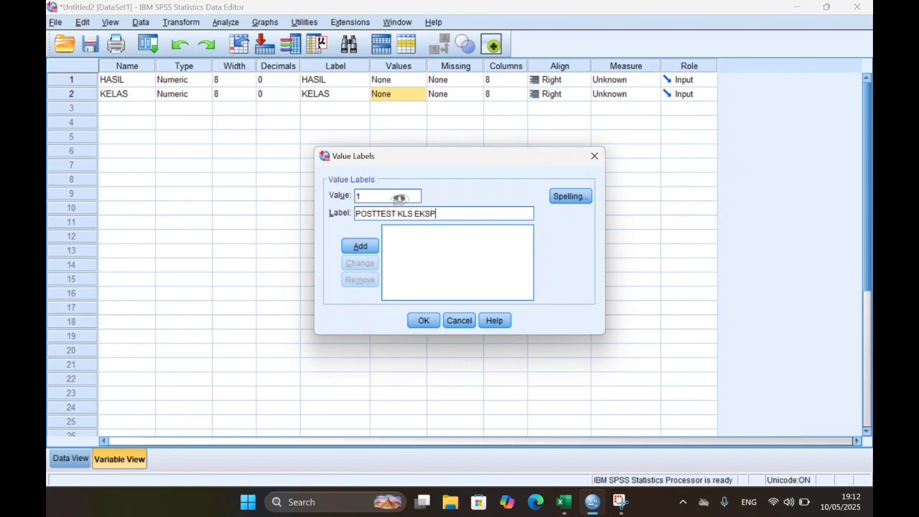
type("ERIMEN *(")
key("BackSpace")
key("BackSpace")
type("(SGDM)")
key("Return")
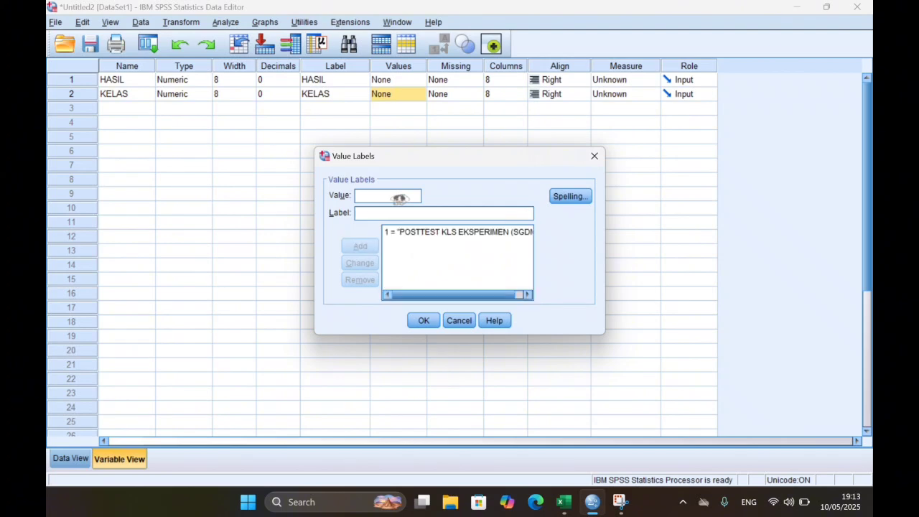
- Add the KELAS value label 2 as POSTTEST KLS KONTROL (KONVENSIONAL) and apply the value labels
type("2")
key("Tab")
type("POSTTEST")
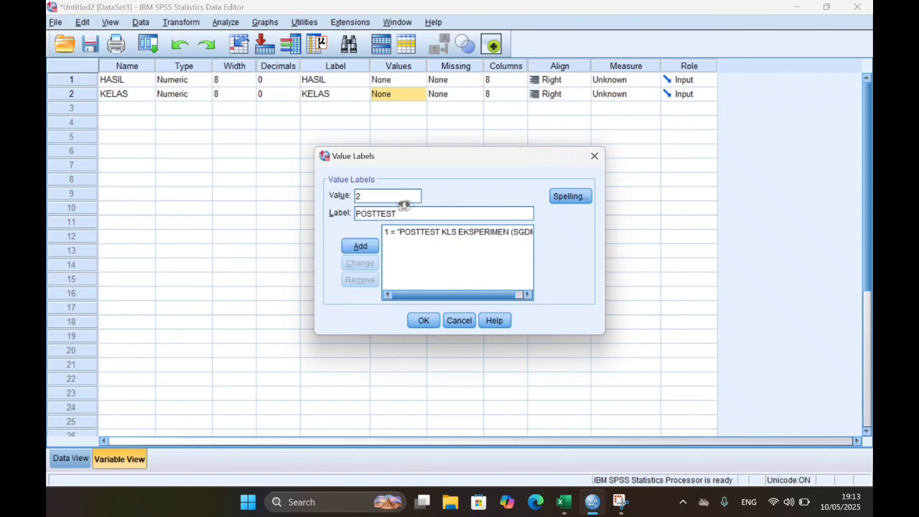
type(" KLS KONTROL (KONVEN")
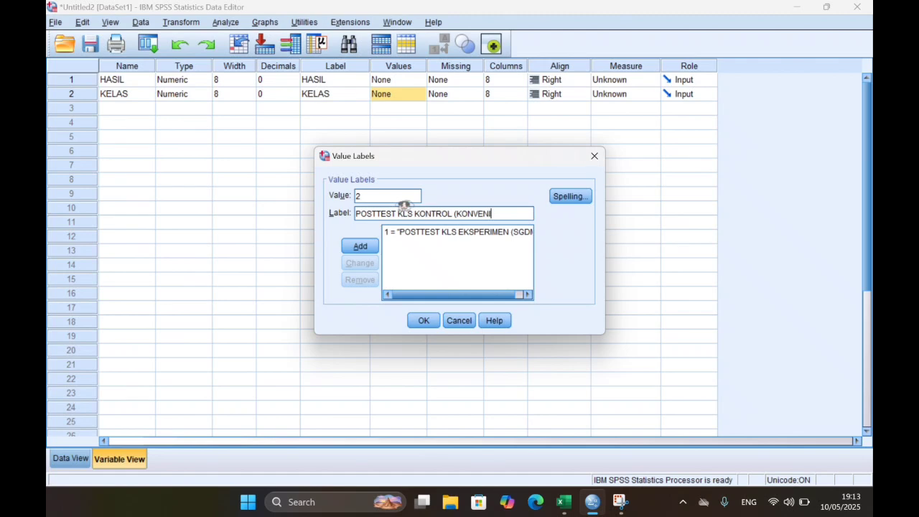
type("SIONAL)")
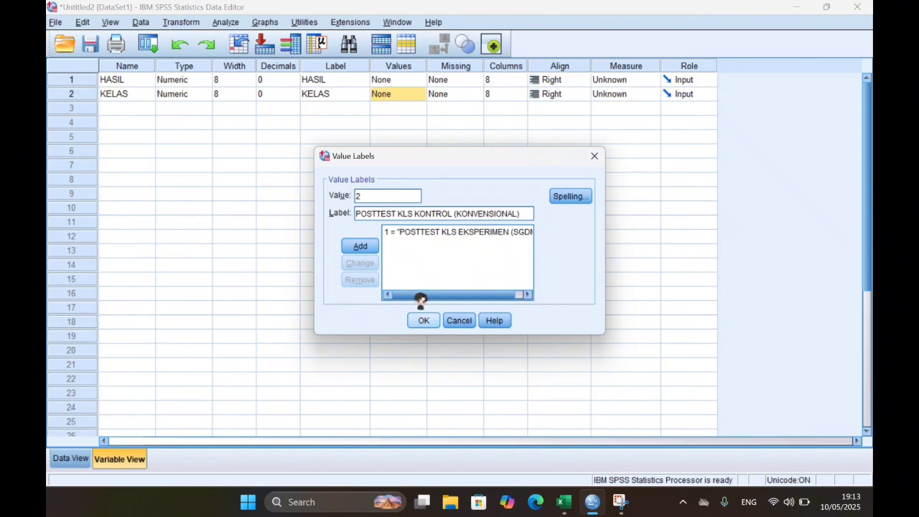
key("Return")
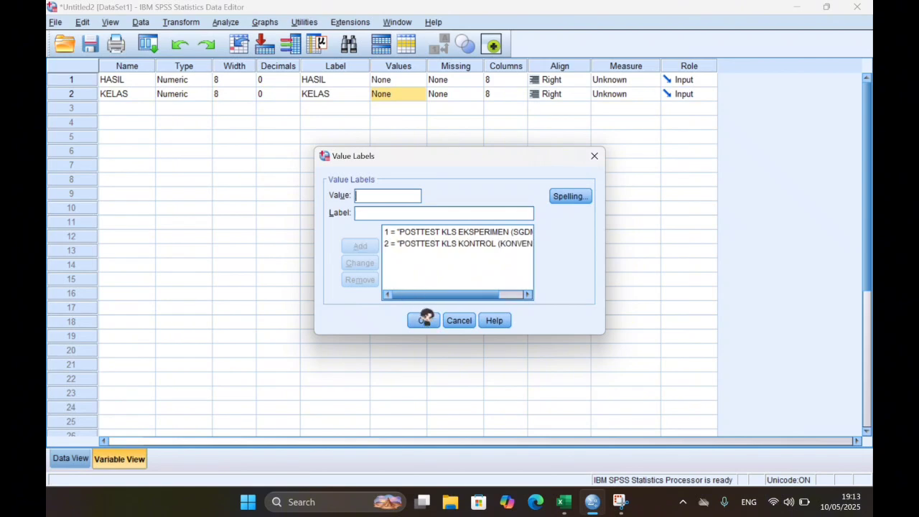
left_click(424, 320)
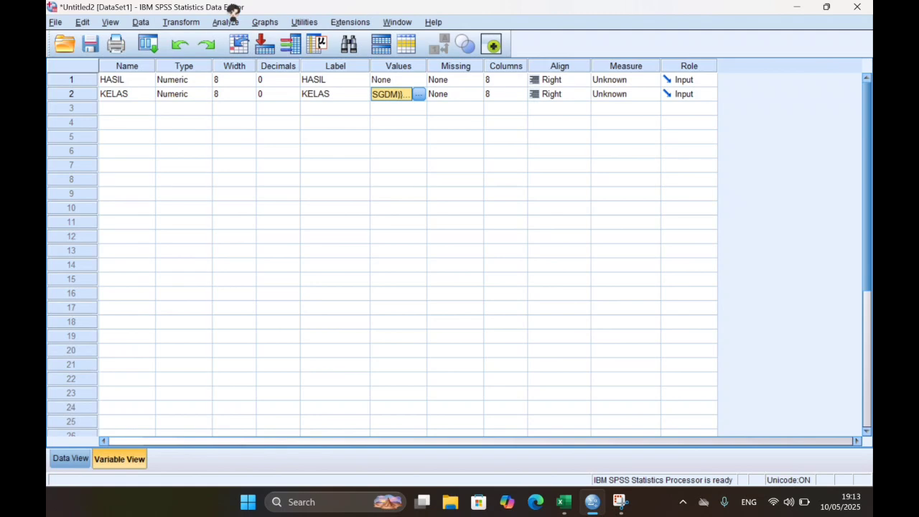
- Set up an Explore analysis with HASIL as the dependent variable and KELAS as the factor
left_click(226, 21)
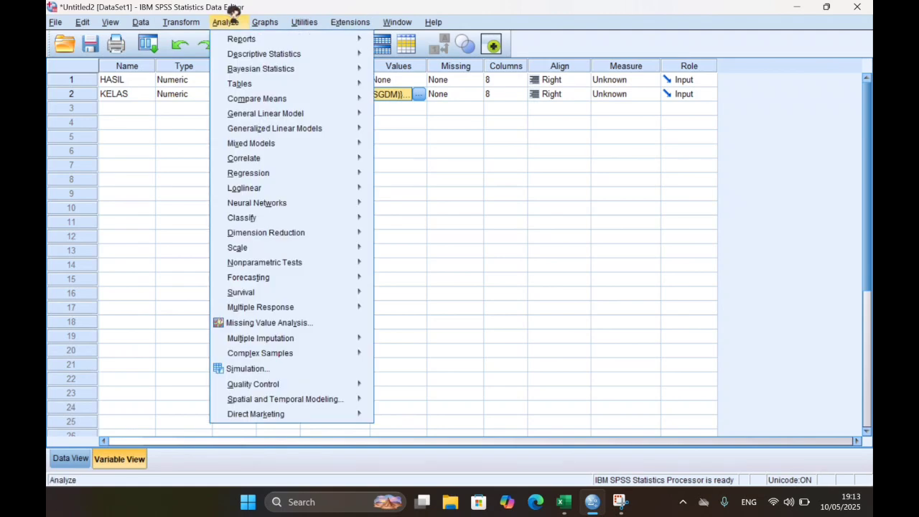
mouse_move(249, 46)
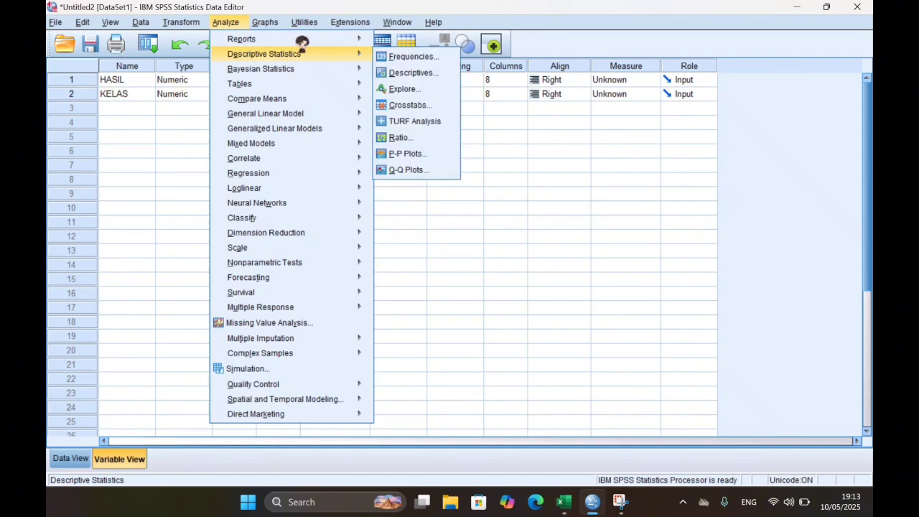
left_click(400, 86)
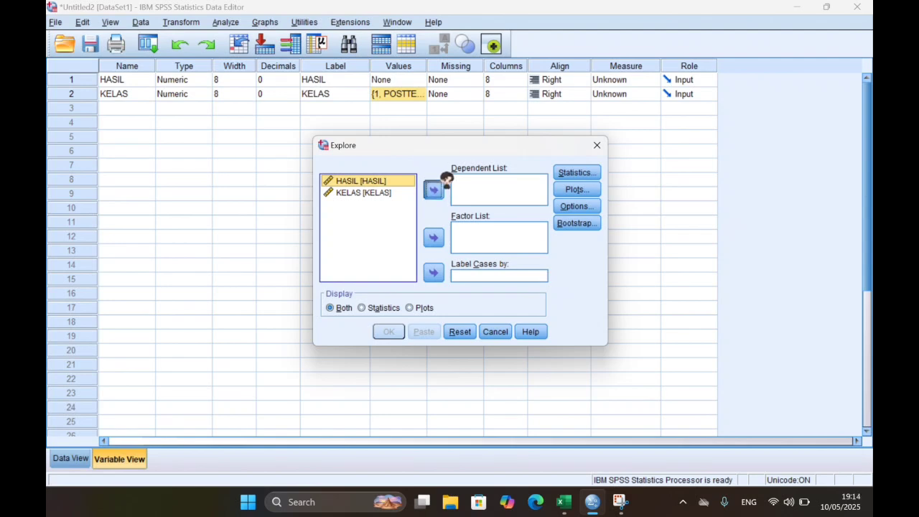
left_click(433, 186)
left_click(371, 179)
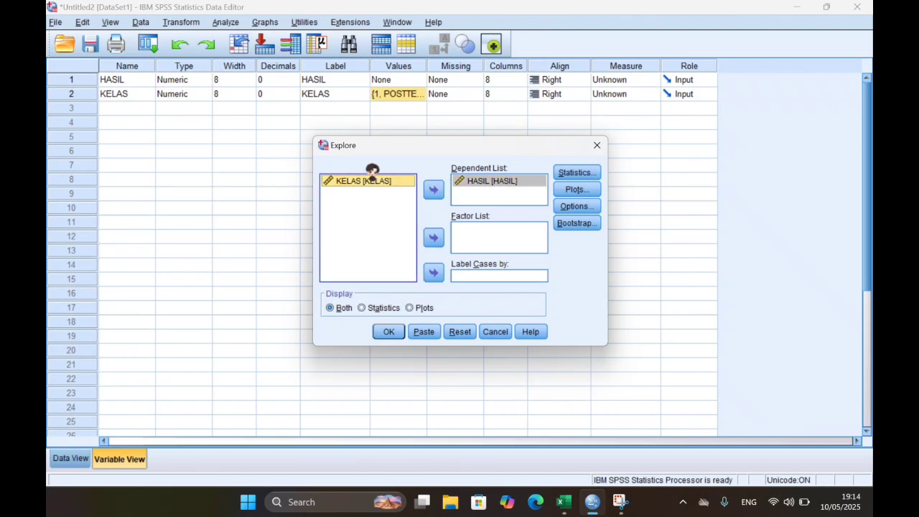
left_click(435, 235)
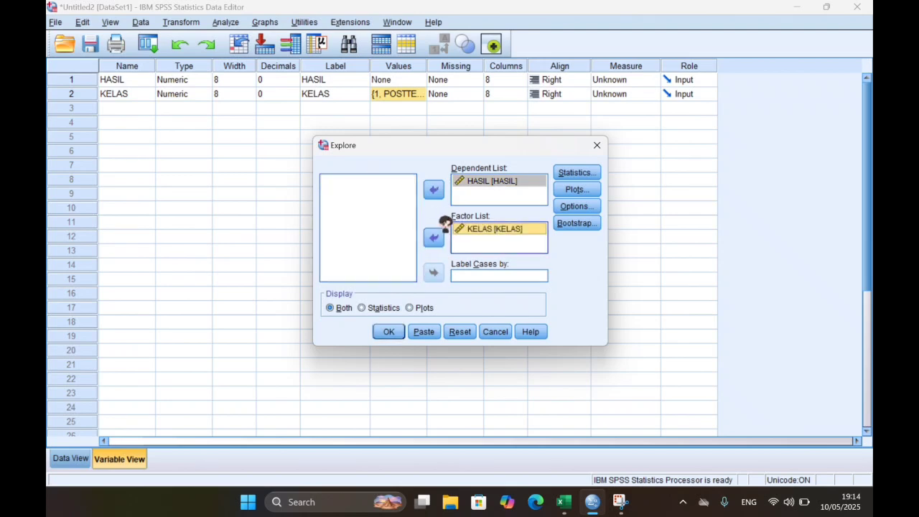
- Run the Explore analysis with the Levene test set to Power estimation and examine the Test of Homogeneity of Variance table
left_click(574, 189)
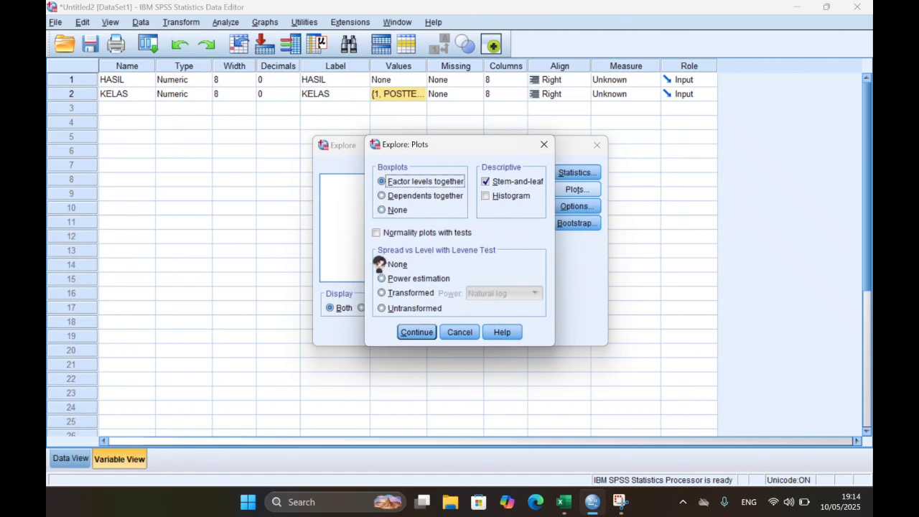
left_click(429, 274)
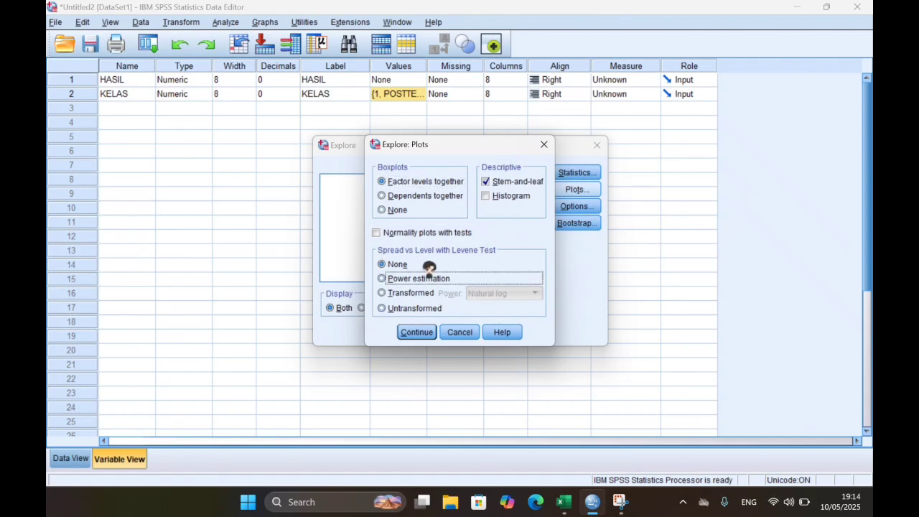
left_click(426, 331)
left_click(398, 329)
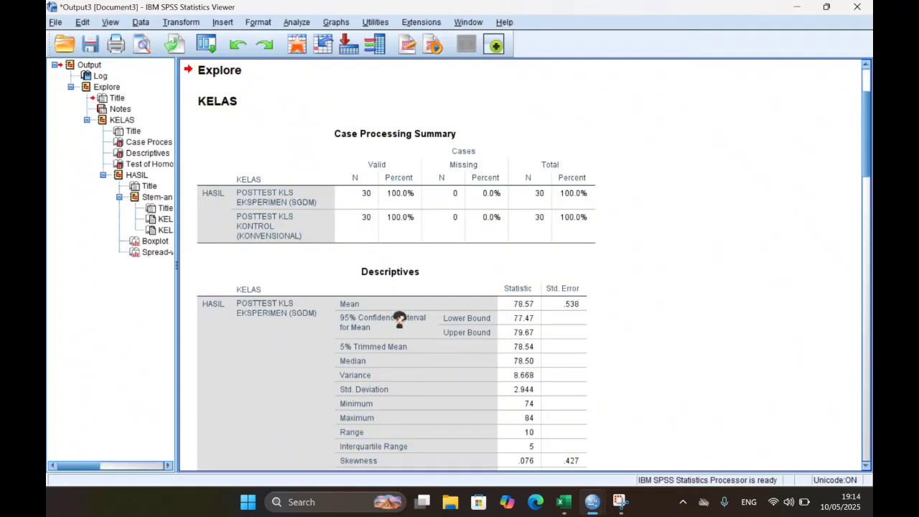
scroll(399, 321, "down", 10)
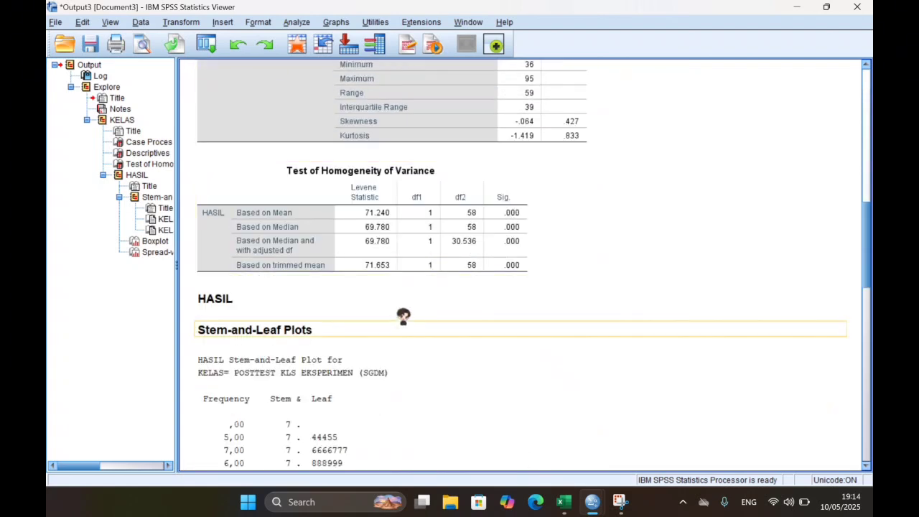
left_click(478, 242)
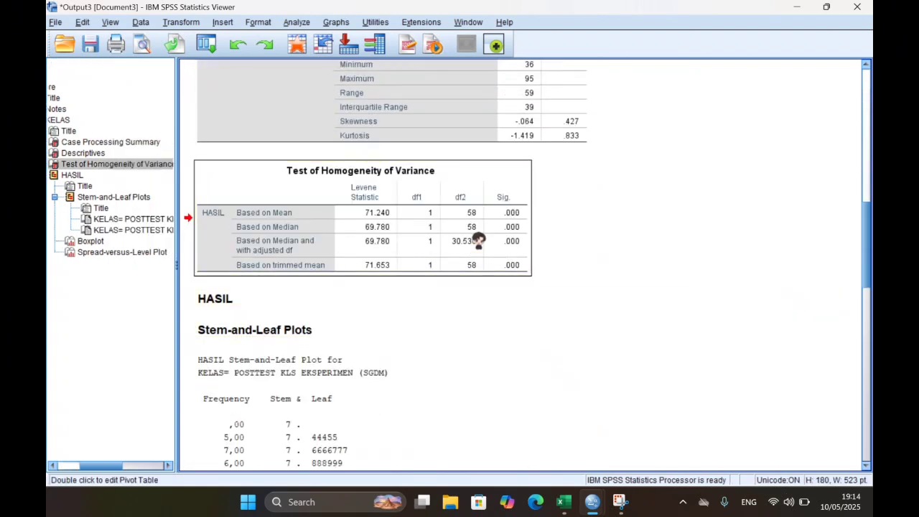
scroll(478, 241, "down", 2)
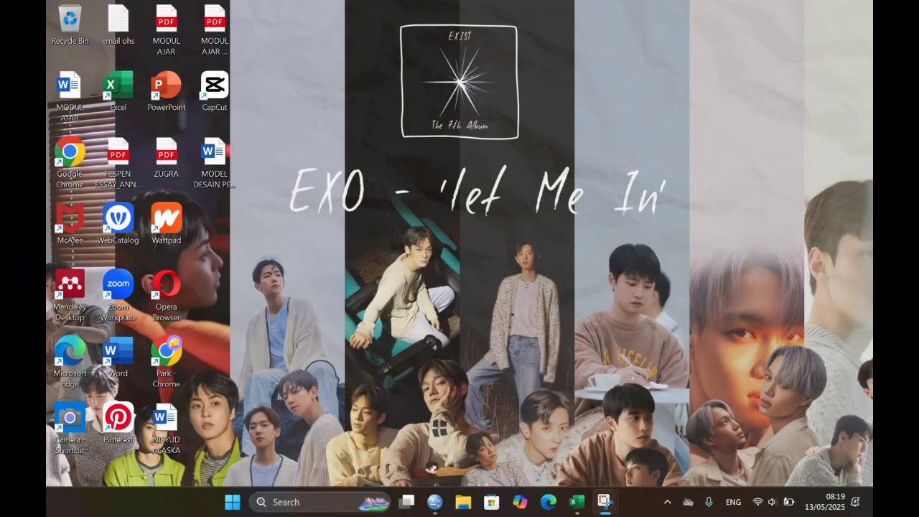
- Switch to the empty SPSS dataset and define two variables named HASIL and KELAS
left_click(434, 489)
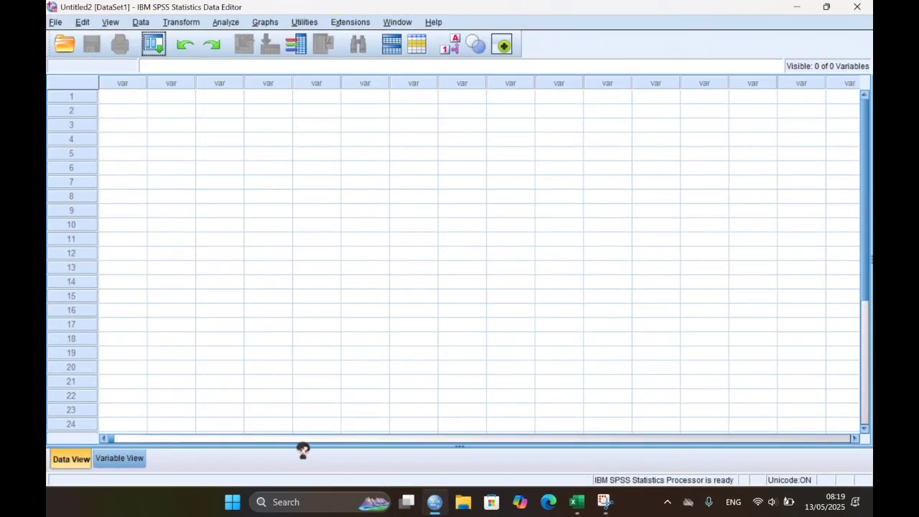
key("ctrl+t")
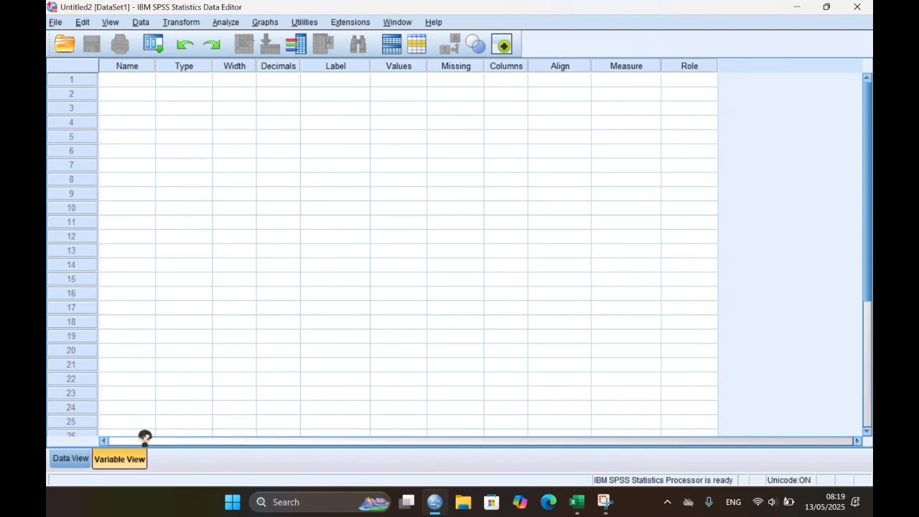
left_click(132, 76)
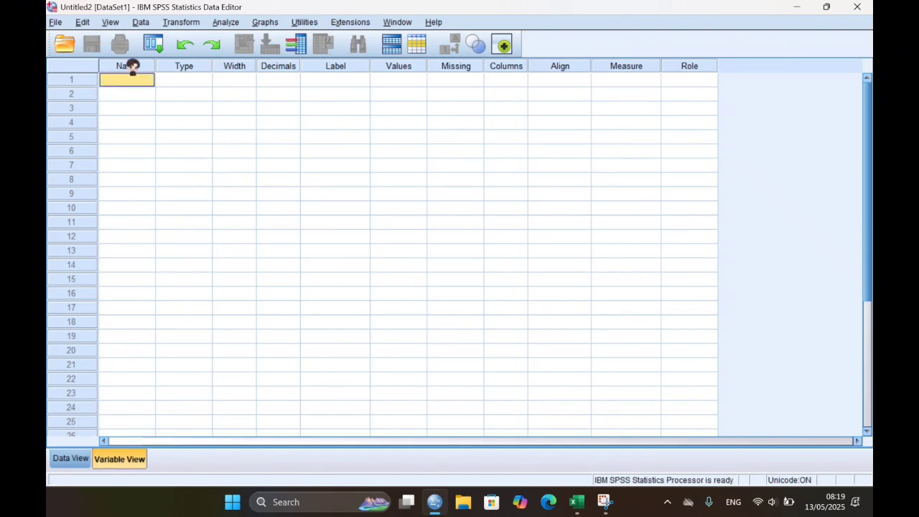
double_click(132, 77)
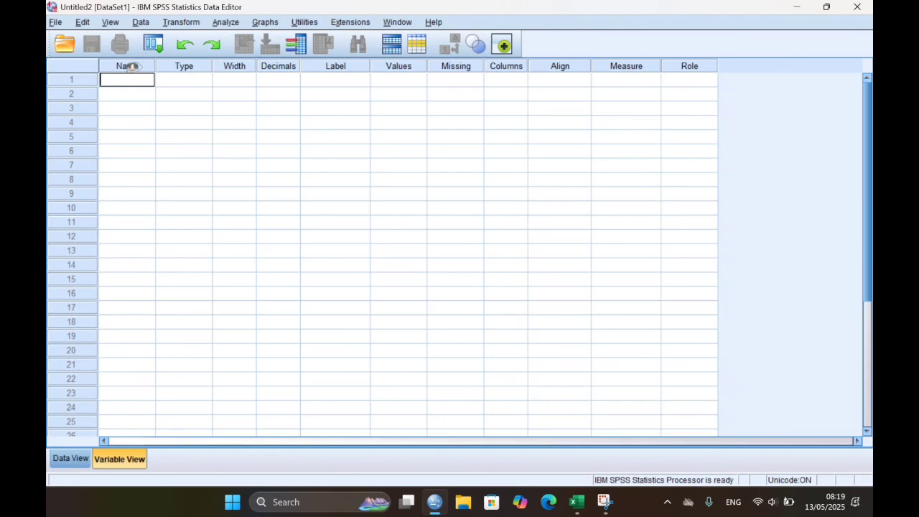
type("HHA")
key("BackSpace")
key("BackSpace")
type("ASIL")
key("Return")
type("KELAS")
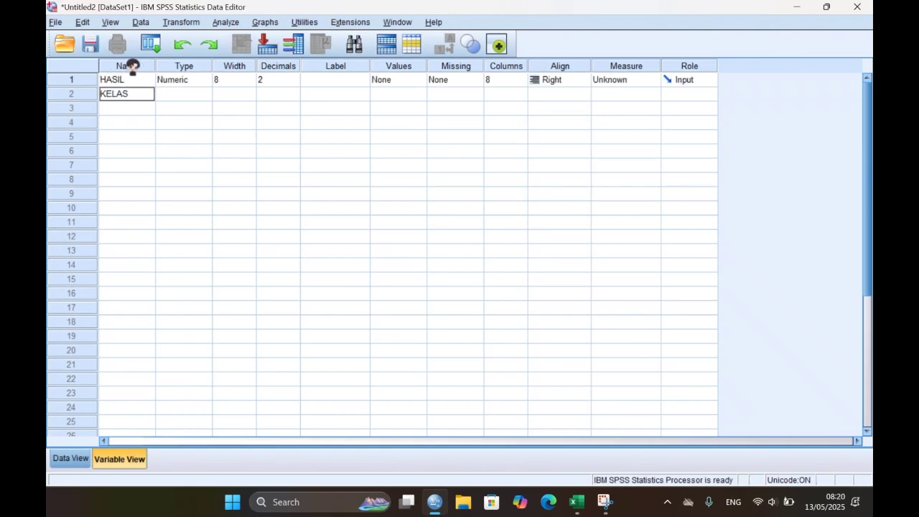
key("Return")
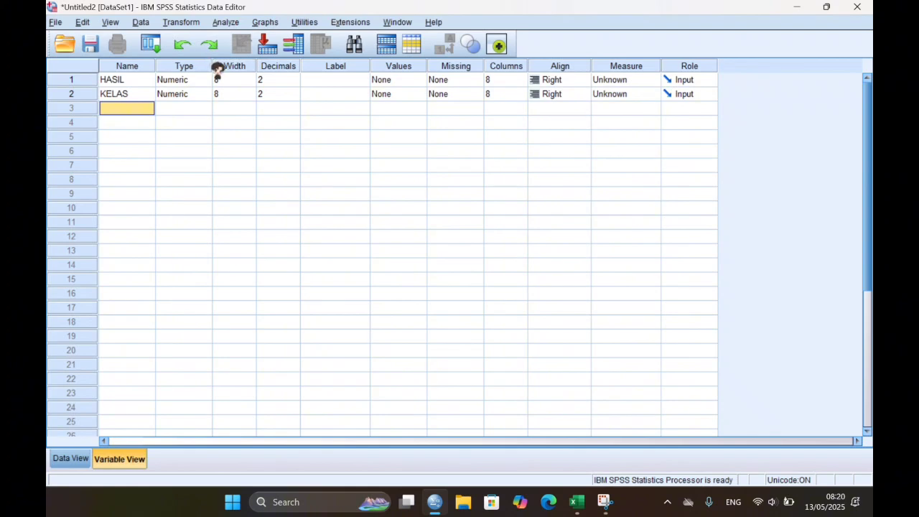
- Set the decimals of both HASIL and KELAS to 0
left_click(291, 80)
type("0")
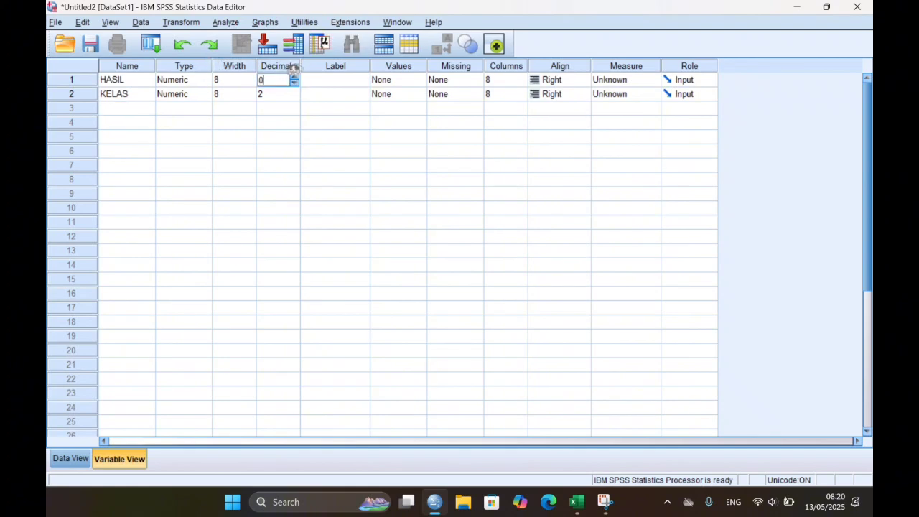
key("Tab")
left_click(291, 91)
type("0")
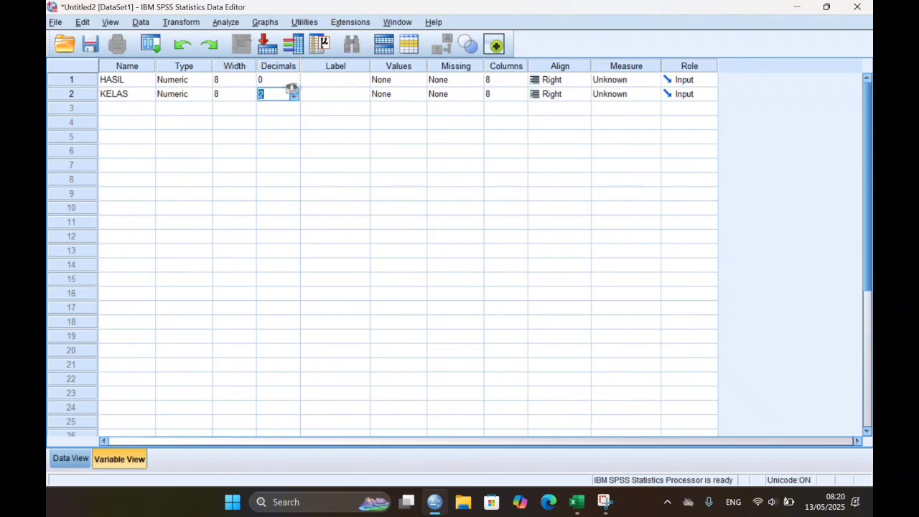
key("Tab")
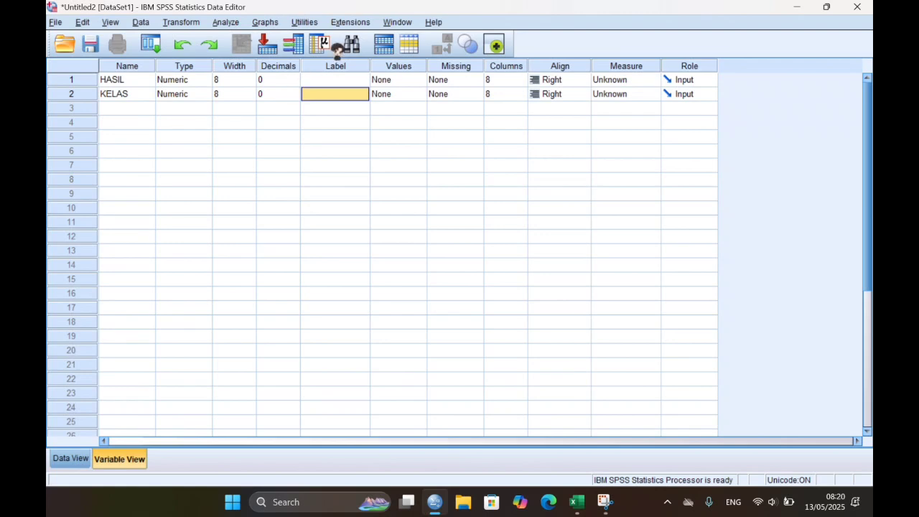
- Label the HASIL variable HASIL BELAJAR and the KELAS variable KELAS, and fit the label column's width
left_click(337, 76)
type("HASIL BELAH")
key("BackSpace")
type("JAR")
key("Return")
type("KELAS")
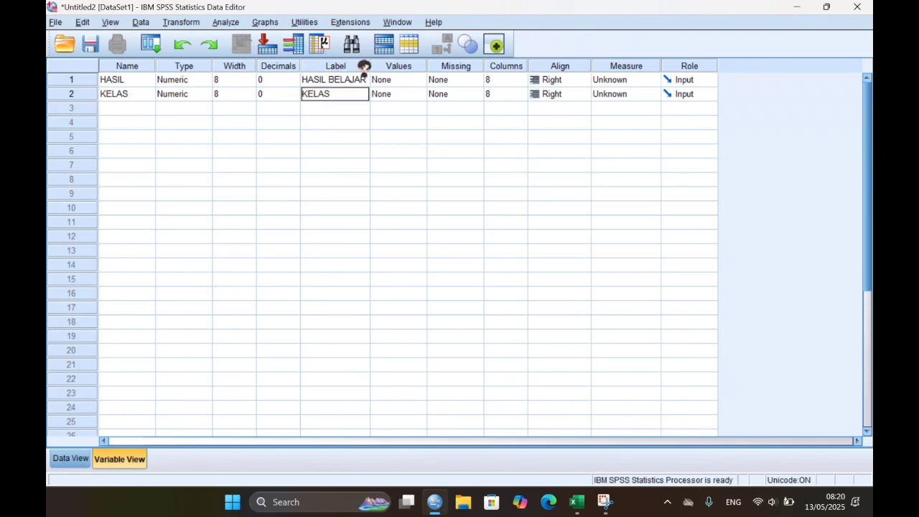
key("Up")
double_click(363, 77)
- Add a value label for KELAS so that 1 stands for KELAS EKSPERIMEN (SGDM)
left_click(397, 121)
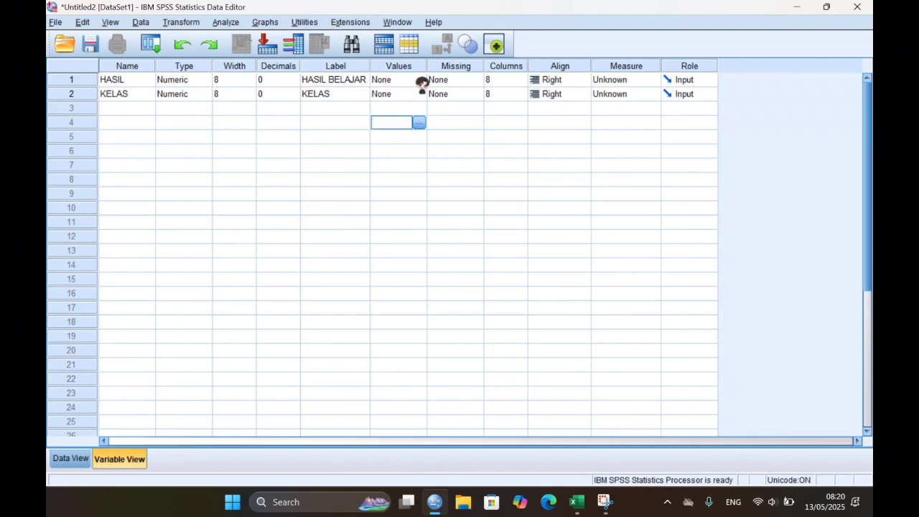
key("Up")
key("Up")
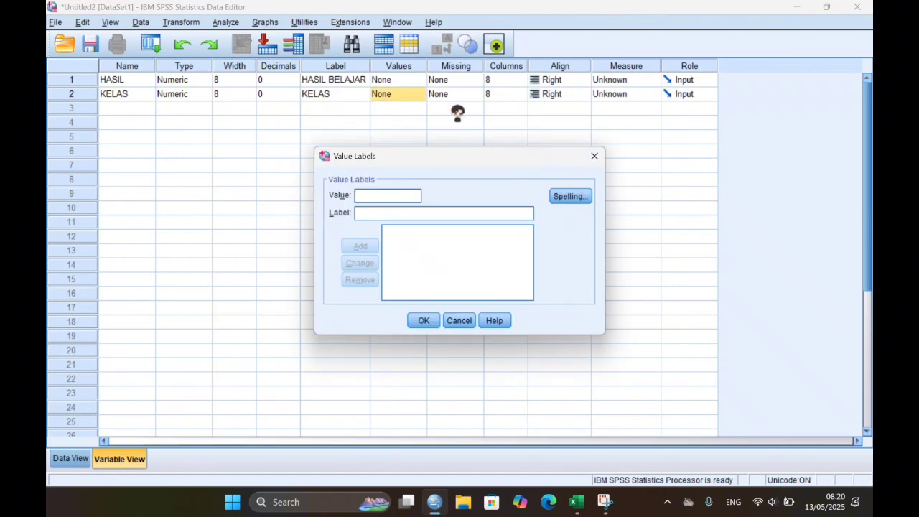
type("1")
type("KELAS EKSE")
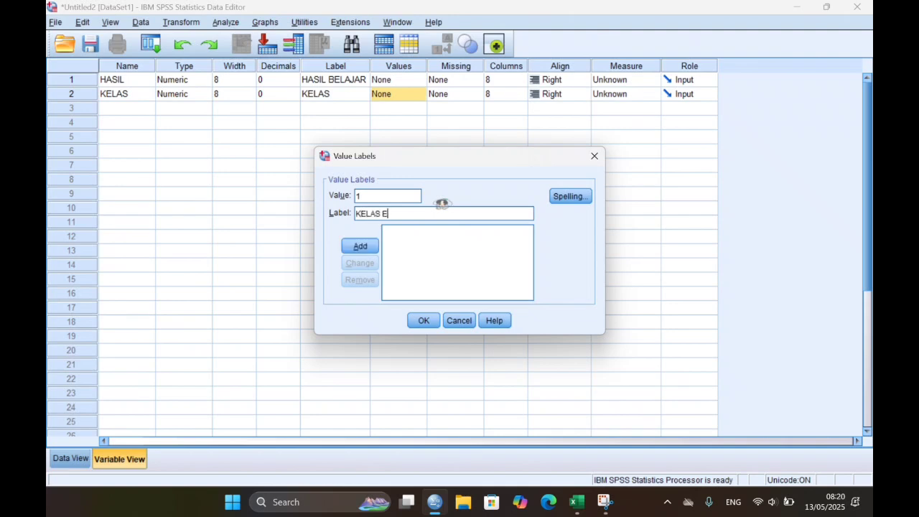
key("BackSpace")
type("PERIMEN (SGDM")
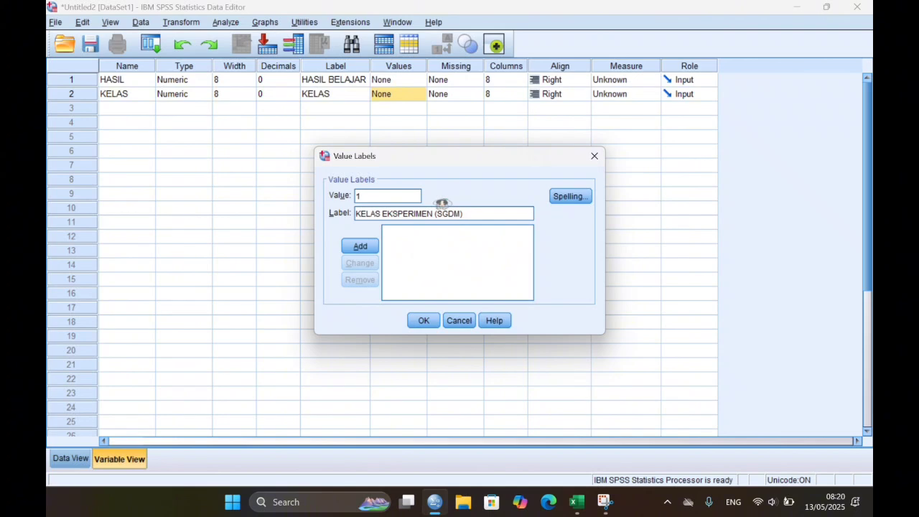
key("Return")
- Add the KELAS value label 2 as KELAS KONTROL (KONVENSIONAL) and apply the value labels
type("2")
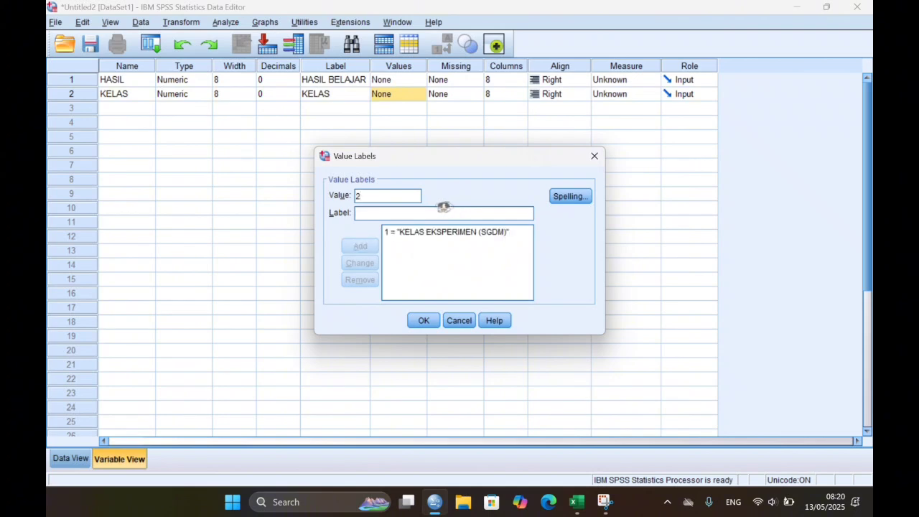
key("Tab")
type("KELAS ")
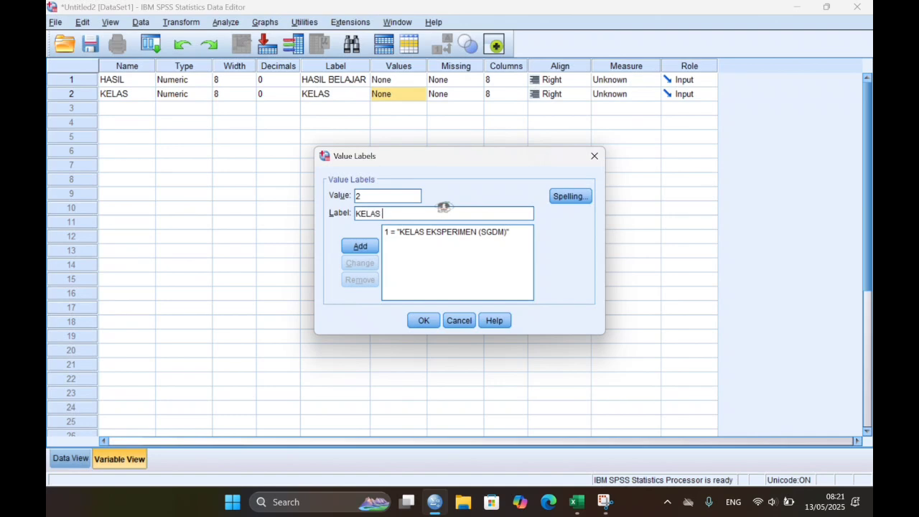
type("KONTROL")
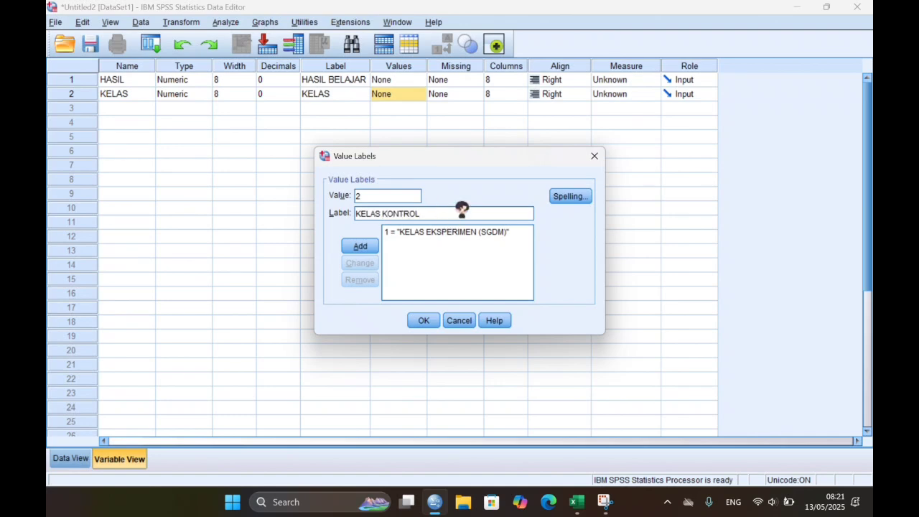
type(" (KONVENSIONAL)")
key("Return")
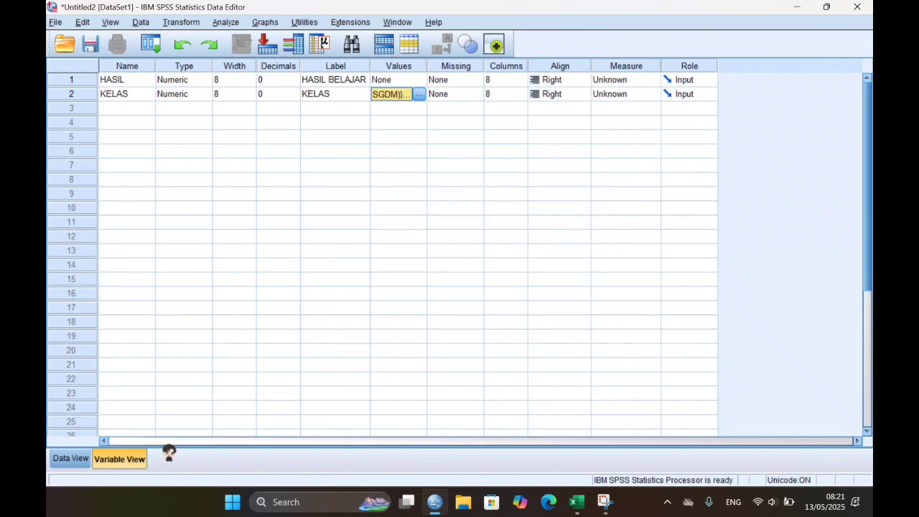
- Show the dataset's data grid, then switch to the Soal_UAS_Statistik workbook in Excel and bring the tops of the score columns into view
left_click(69, 457)
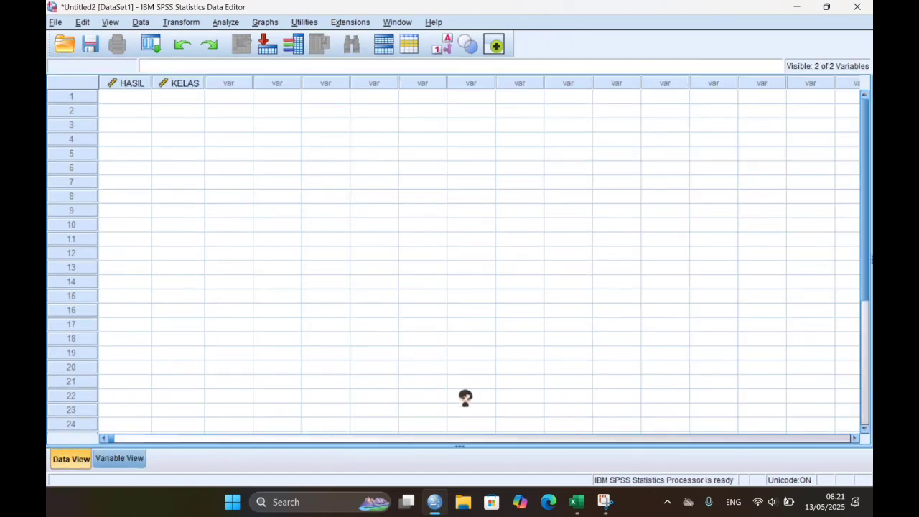
mouse_move(578, 502)
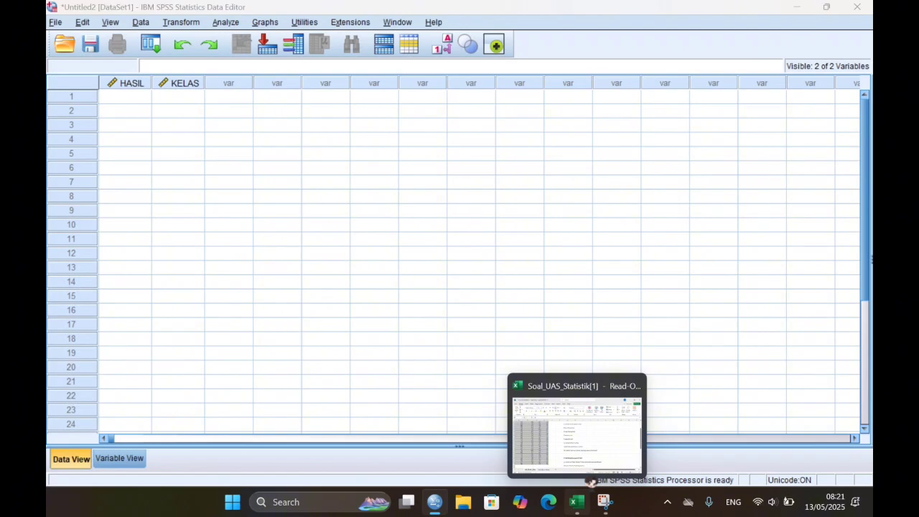
left_click(590, 478)
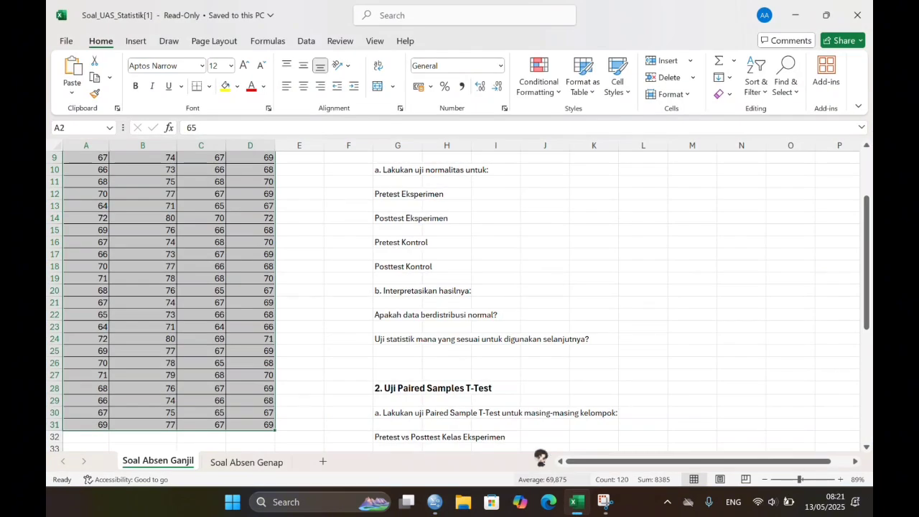
left_click(328, 304)
scroll(327, 304, "up", 2)
scroll(327, 304, "down", 3, "ctrl")
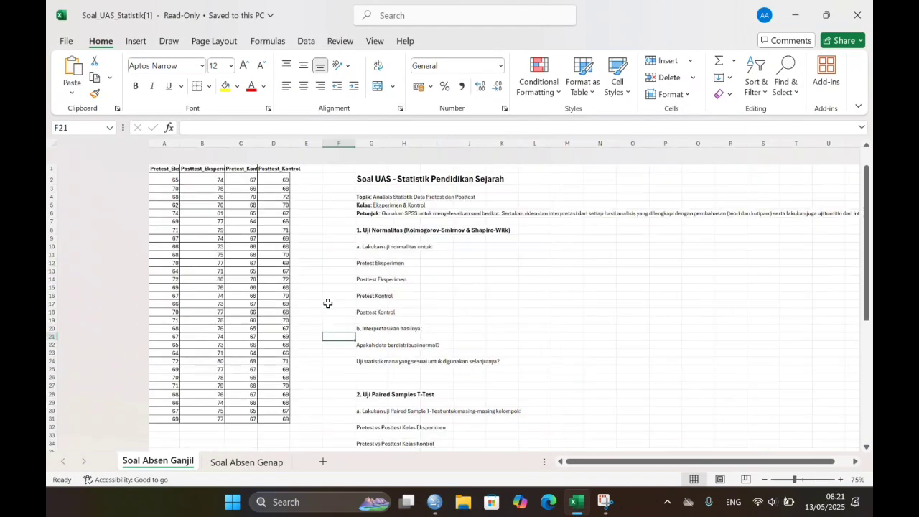
scroll(328, 304, "up", 2, "ctrl")
scroll(328, 304, "down", 1, "ctrl")
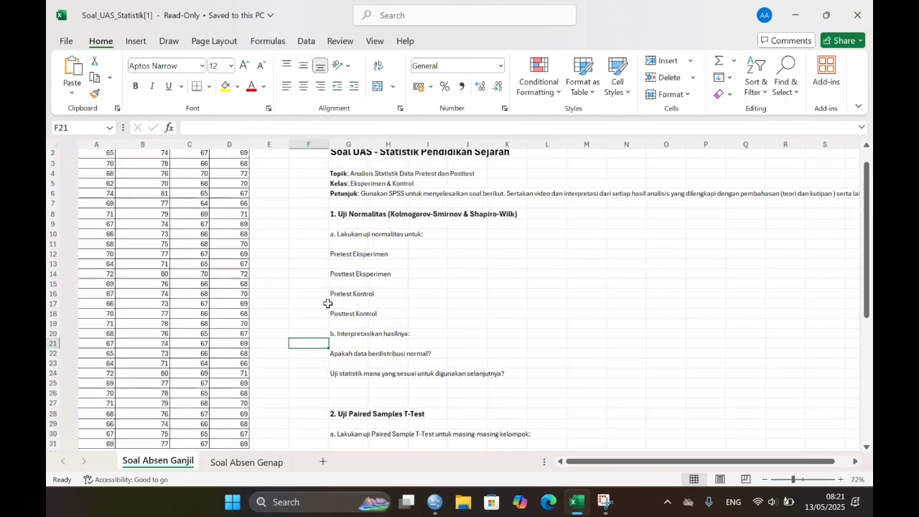
scroll(327, 303, "up", 2)
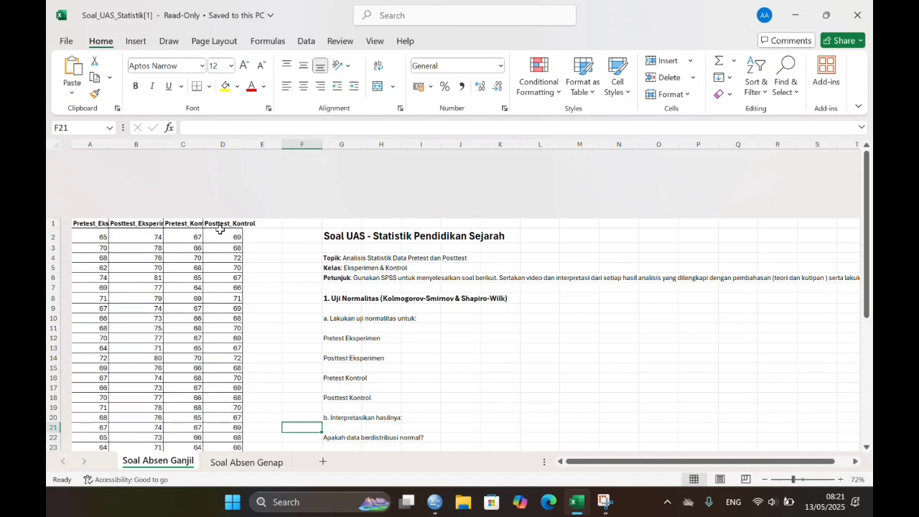
left_click_drag(222, 297, 262, 318)
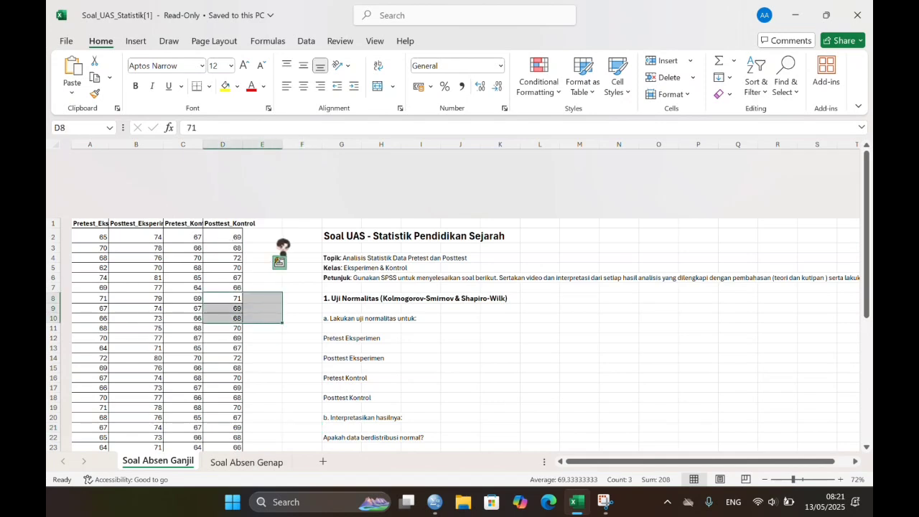
left_click(280, 263)
left_click(301, 297)
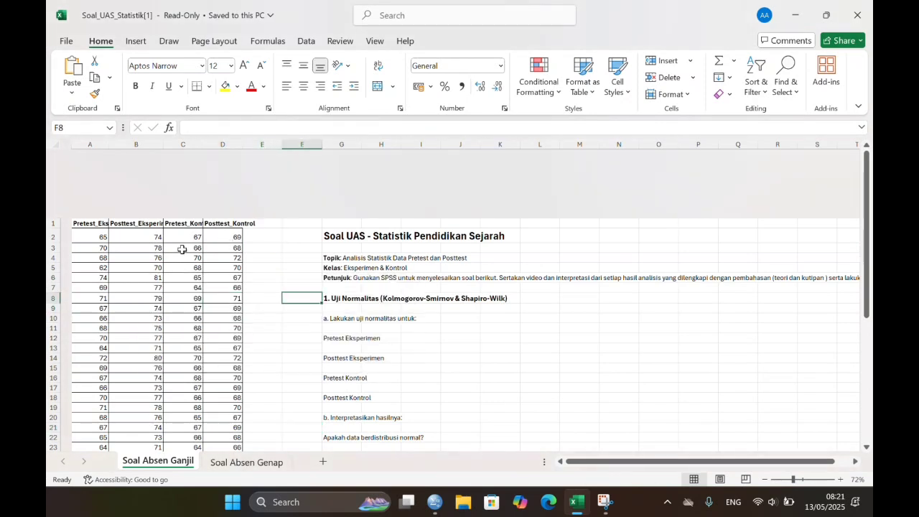
left_click_drag(223, 236, 247, 298)
double_click(314, 278)
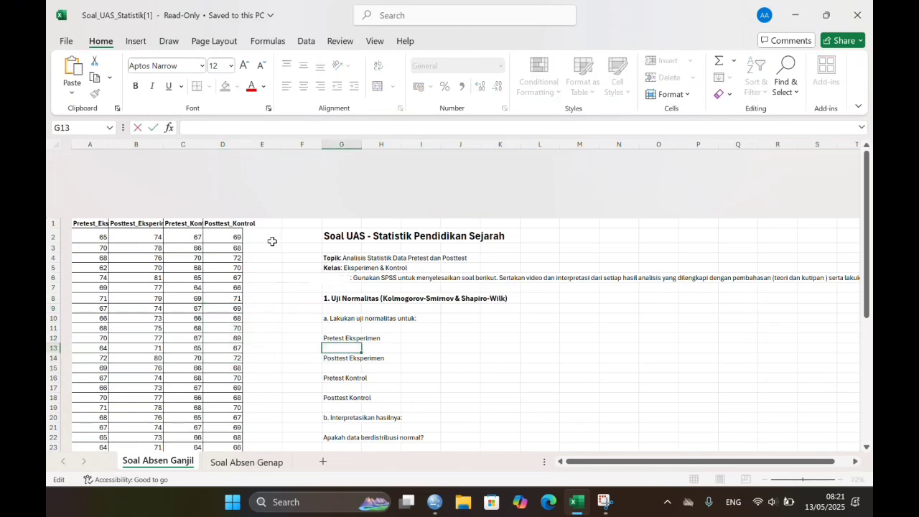
left_click(222, 239)
- Copy the Posttest_Kontrol scores D2:D31 and append them below the Posttest_Eksperimen scores, starting at cell B32
scroll(224, 240, "up", 3, "ctrl")
scroll(225, 241, "up", 1)
scroll(225, 241, "left", 1)
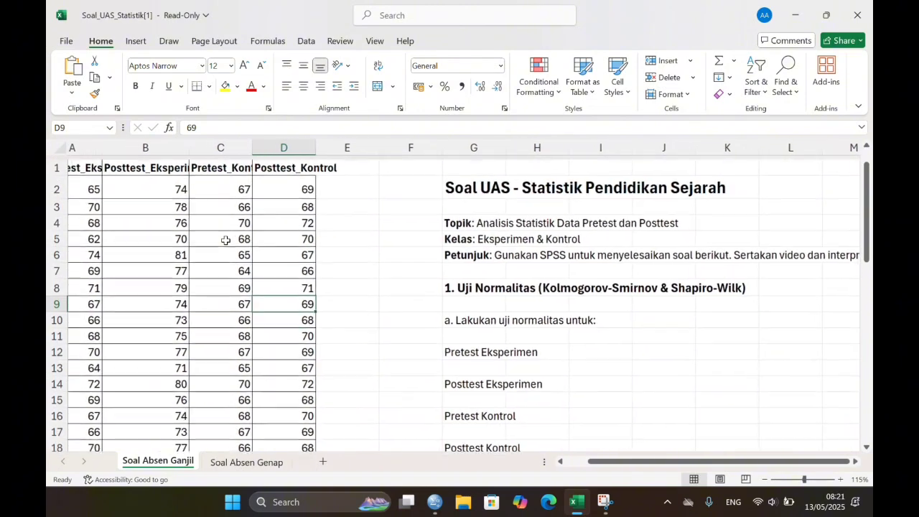
left_click_drag(298, 177, 329, 421)
key("ctrl+c")
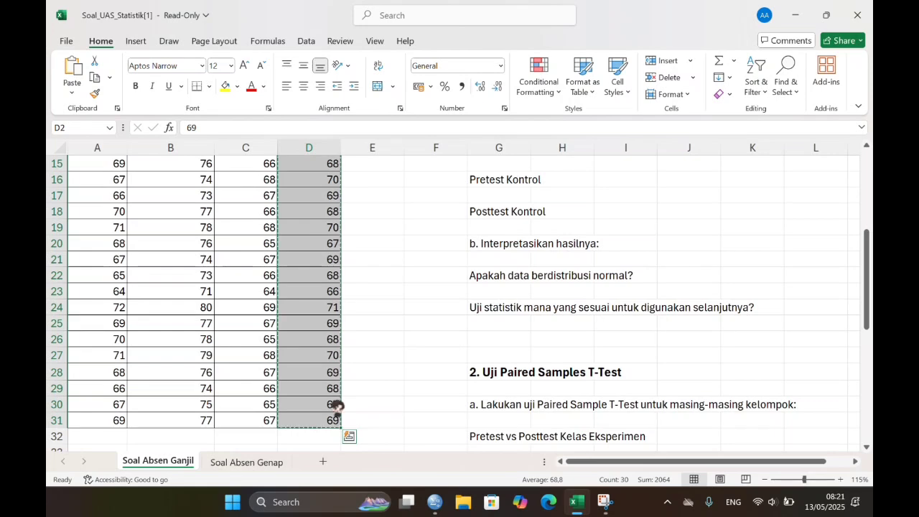
scroll(166, 368, "up", 4)
scroll(166, 368, "down", 7)
left_click(176, 324)
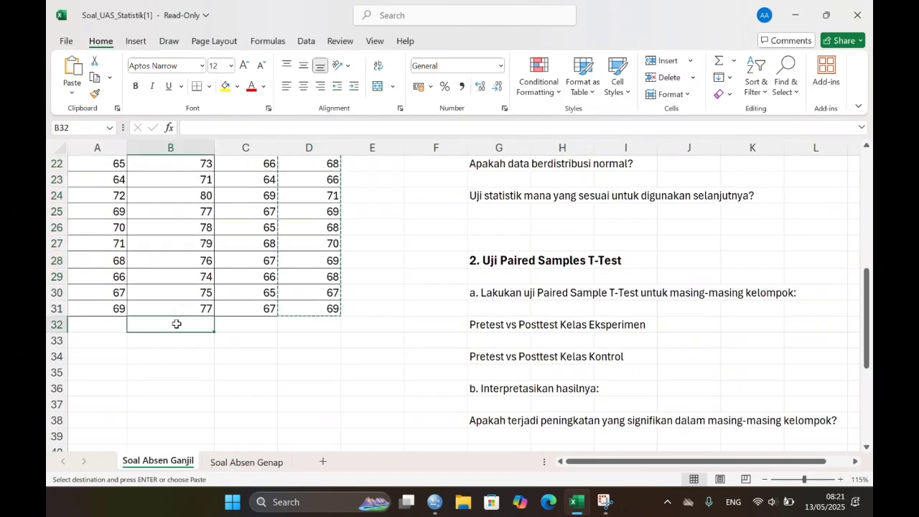
key("ctrl+v")
- Copy the combined posttest scores B2:B61 and paste them into the HASIL column in SPSS from row 1
scroll(176, 324, "up", 7)
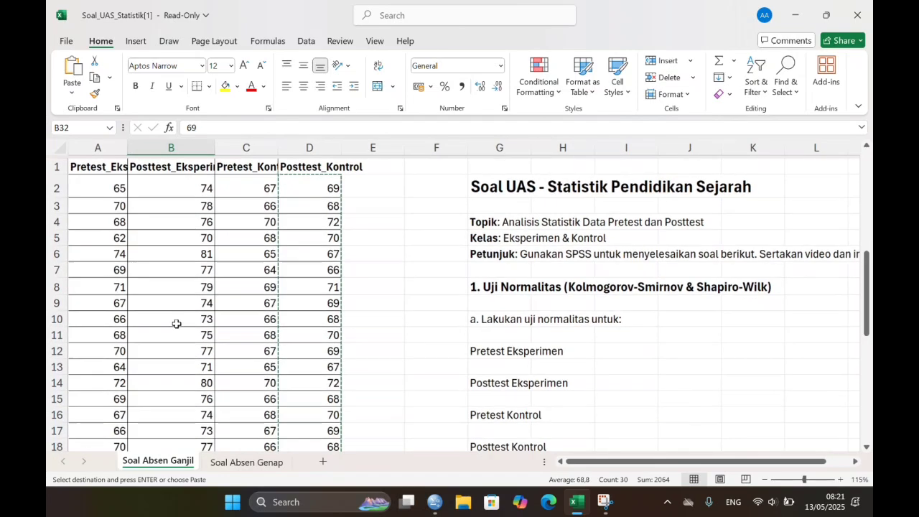
left_click_drag(154, 184, 186, 418)
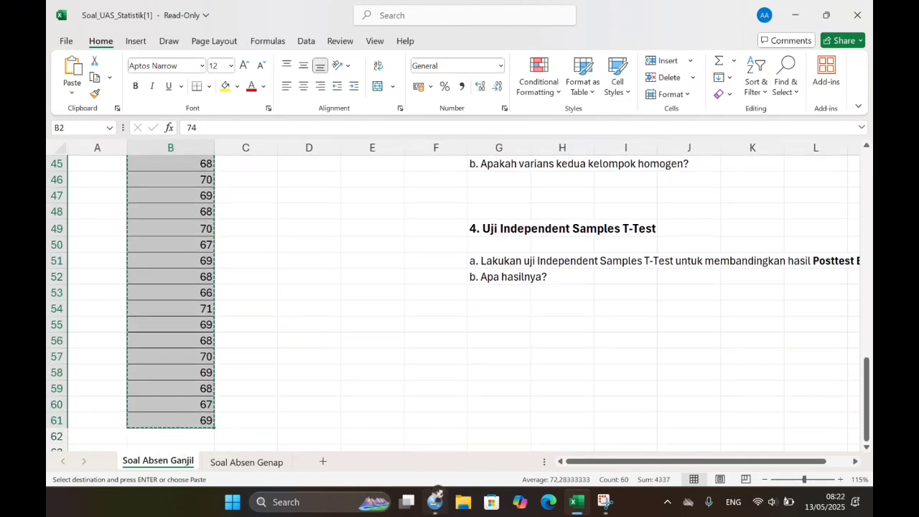
left_click(436, 497)
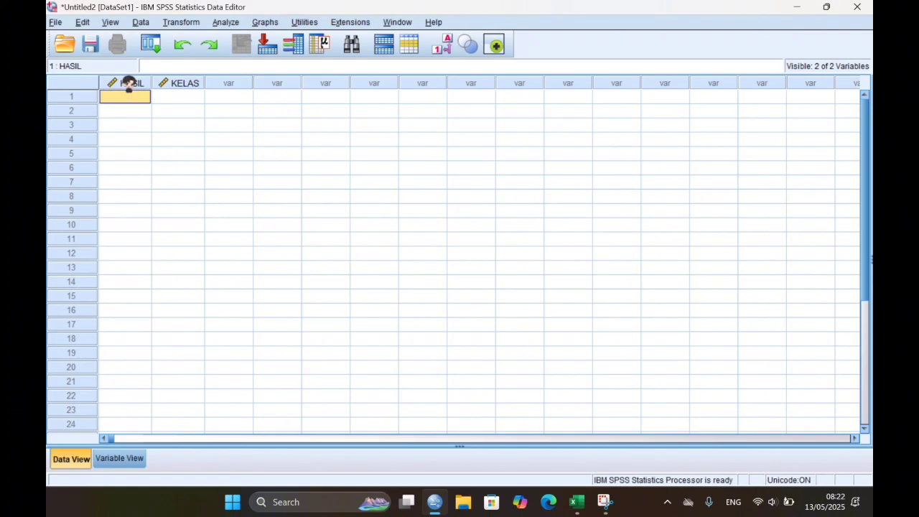
key("ctrl+v")
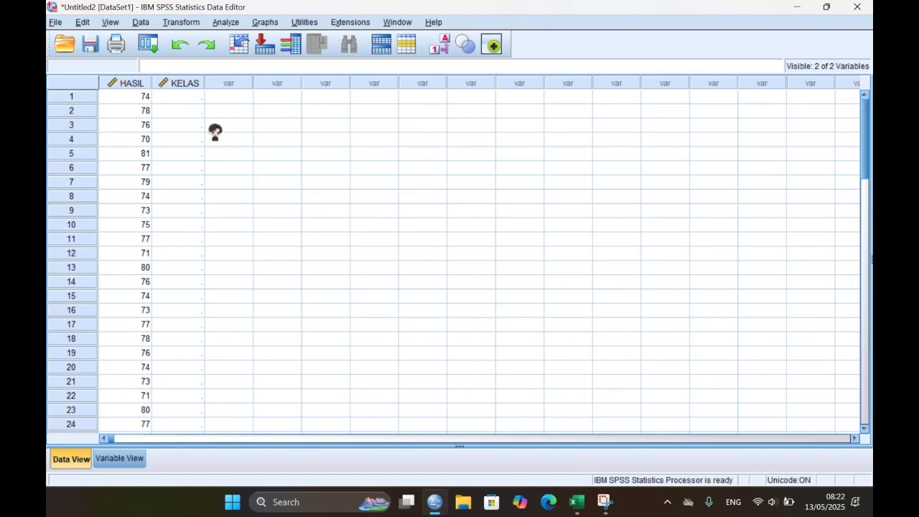
- Switch to the Soal_UAS_Statistik workbook in Excel, enter 1 in cell D46, and fill cells E2:E31 with the group code 1
left_click(583, 498)
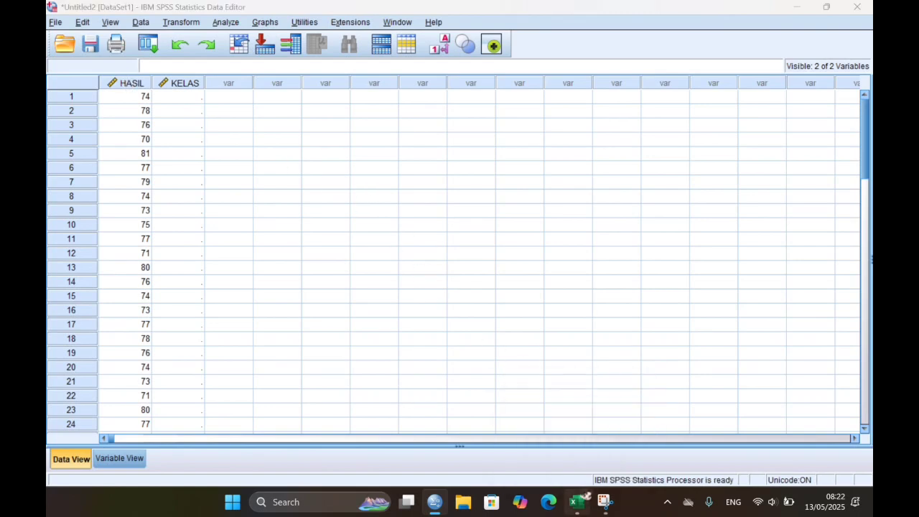
scroll(283, 259, "up", 1)
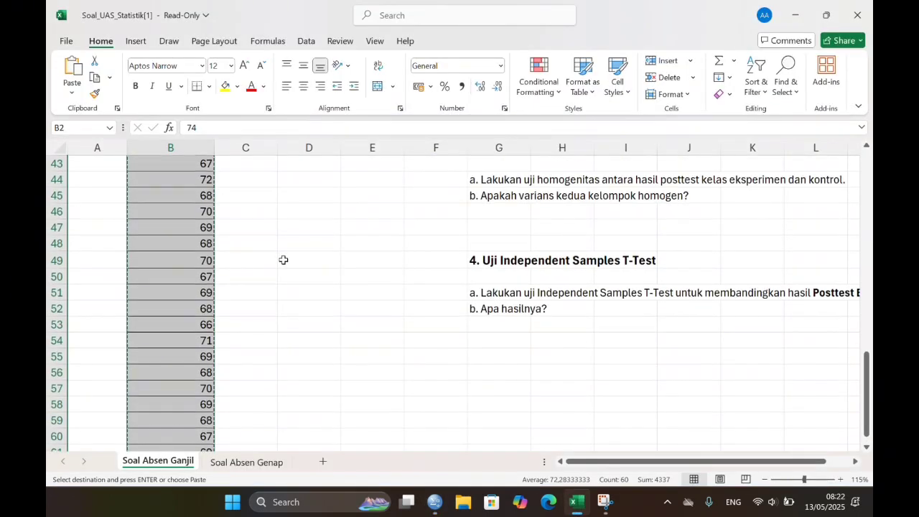
left_click(297, 216)
type("1")
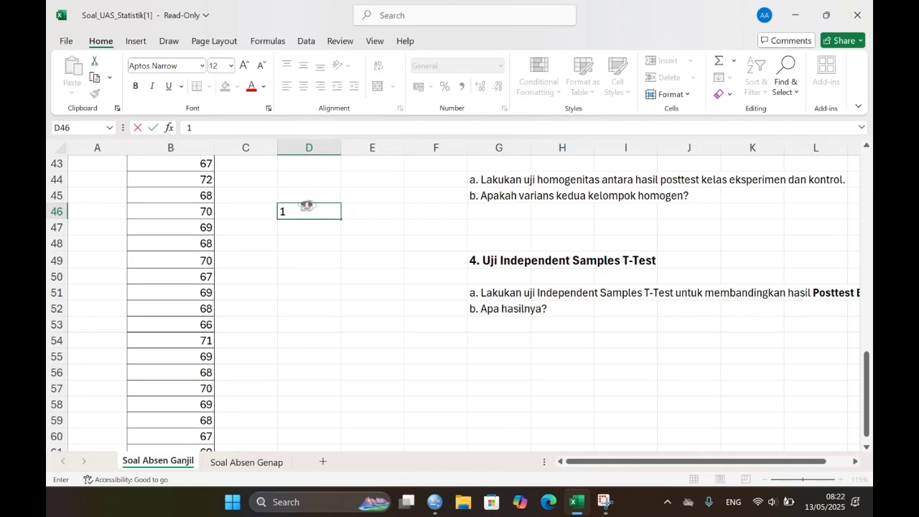
key("Return")
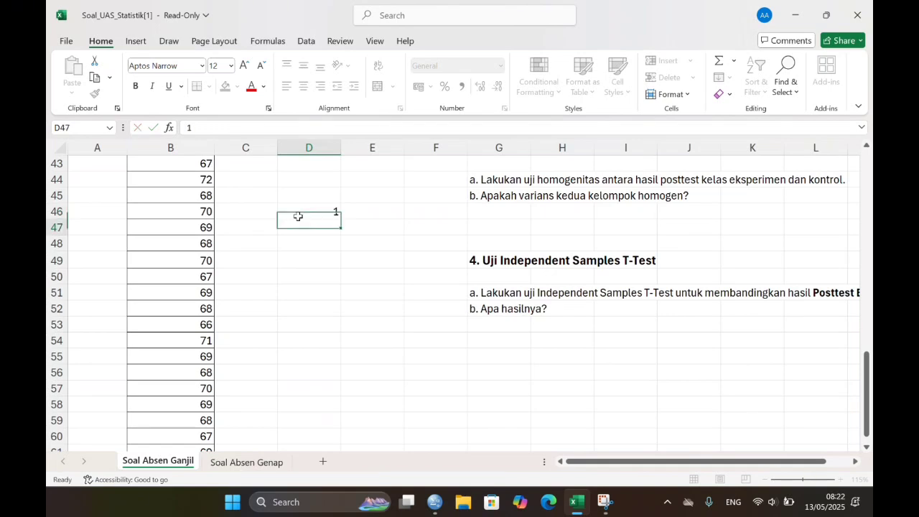
left_click(337, 210)
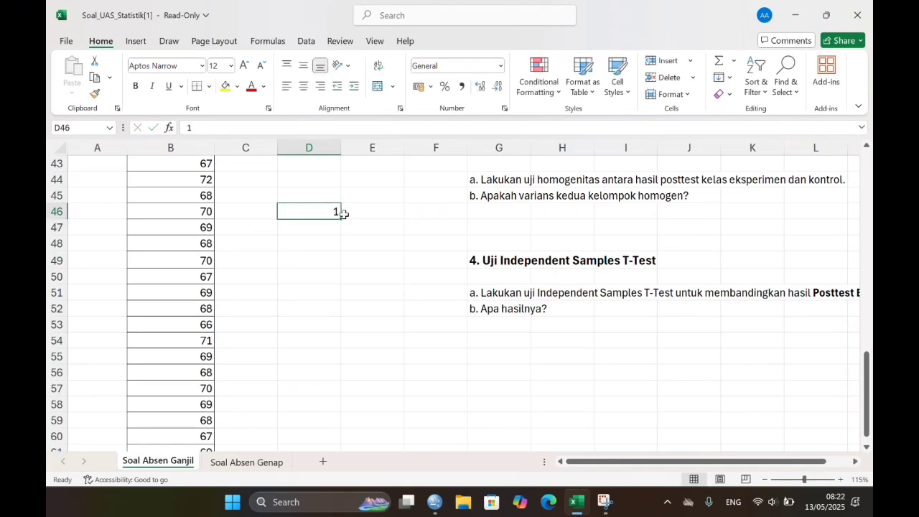
left_click_drag(345, 214, 333, 237)
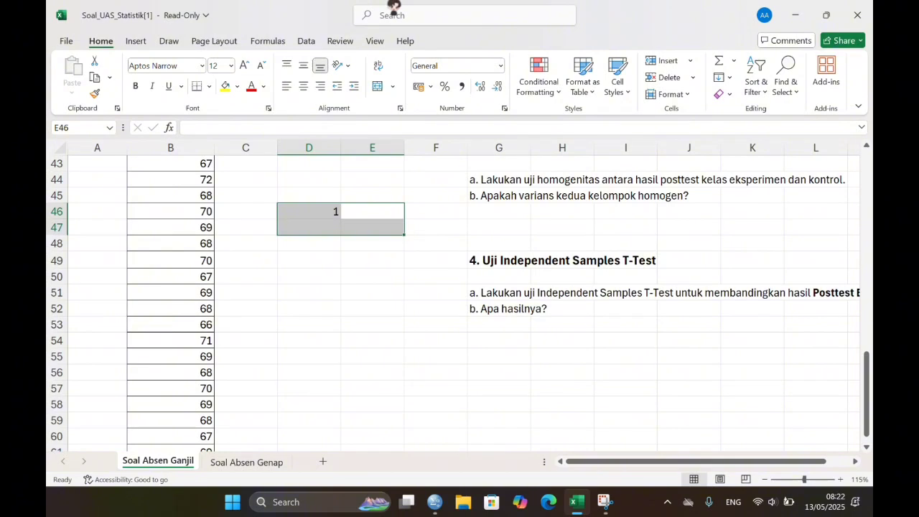
key("ctrl+z")
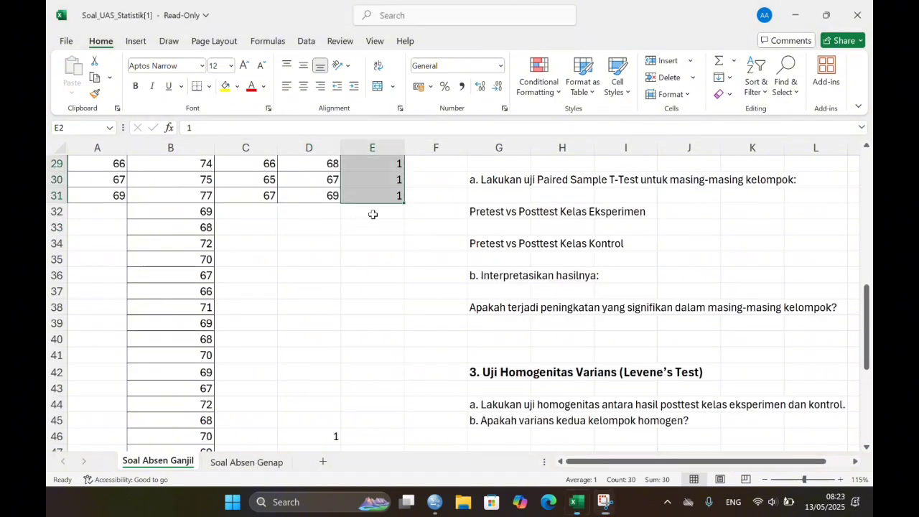
- Enter the group code 2 in cell E32 and fill it down to E61 alongside the appended control scores
left_click(402, 214)
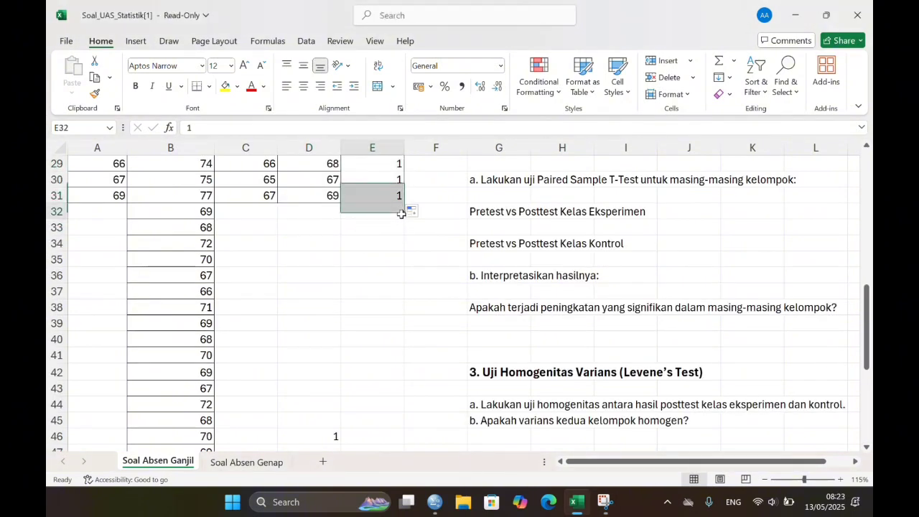
type("2")
key("Return")
left_click(402, 210)
left_click_drag(404, 216, 400, 430)
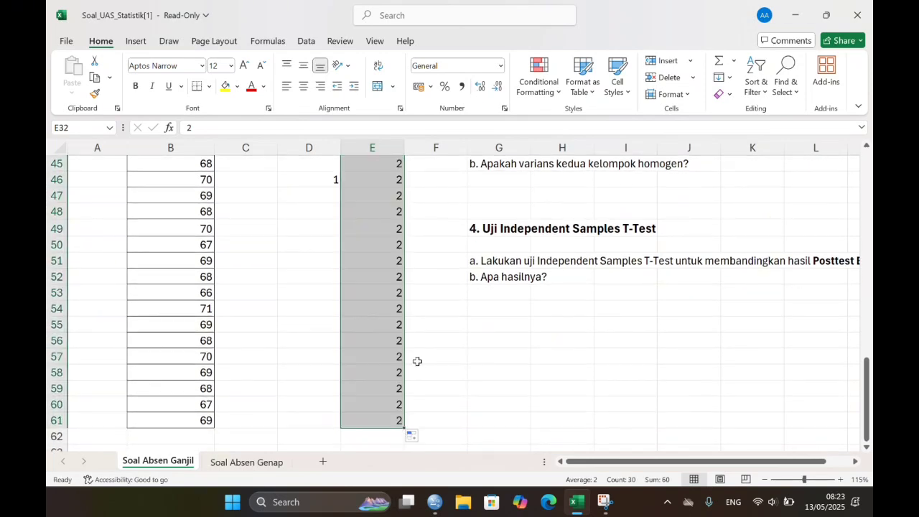
- Copy the group codes E2:E61 and paste them into the KELAS column in SPSS from row 1
scroll(447, 258, "up", 15)
left_click_drag(367, 185, 388, 430)
key("ctrl+c")
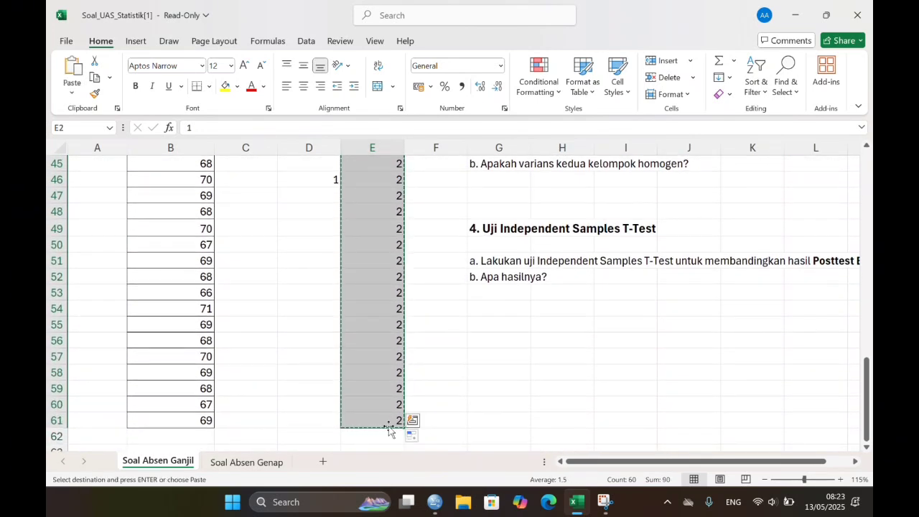
left_click(434, 501)
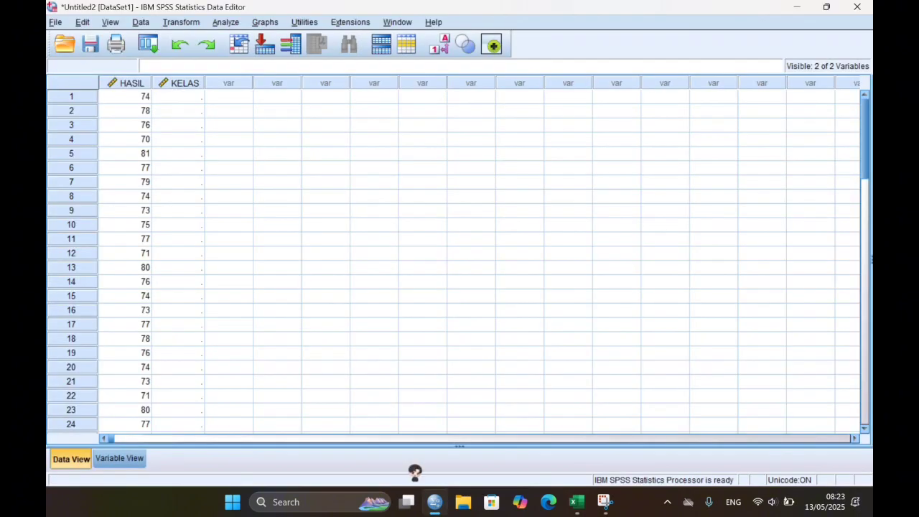
left_click(186, 93)
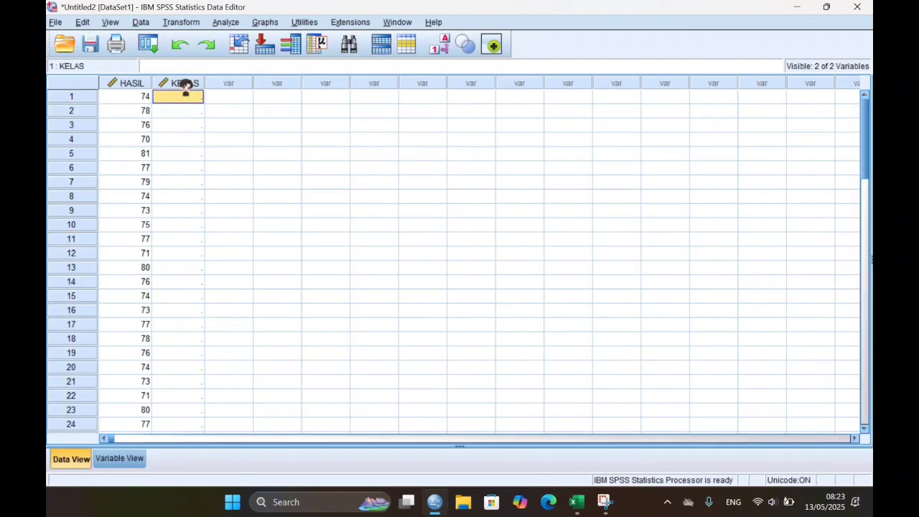
key("ctrl+v")
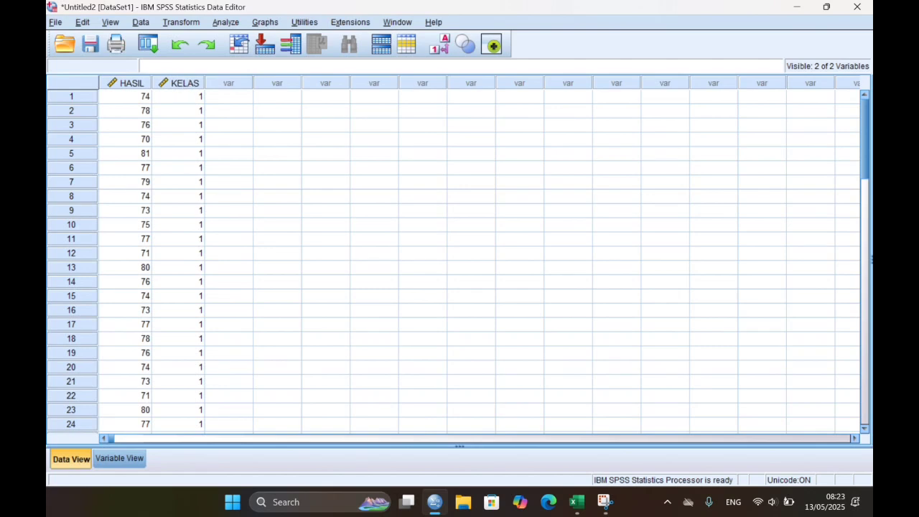
- Set up a legacy nonparametric test for two independent samples with HASIL BELAJAR as the test variable and KELAS as the grouping variable
left_click(227, 22)
mouse_move(276, 93)
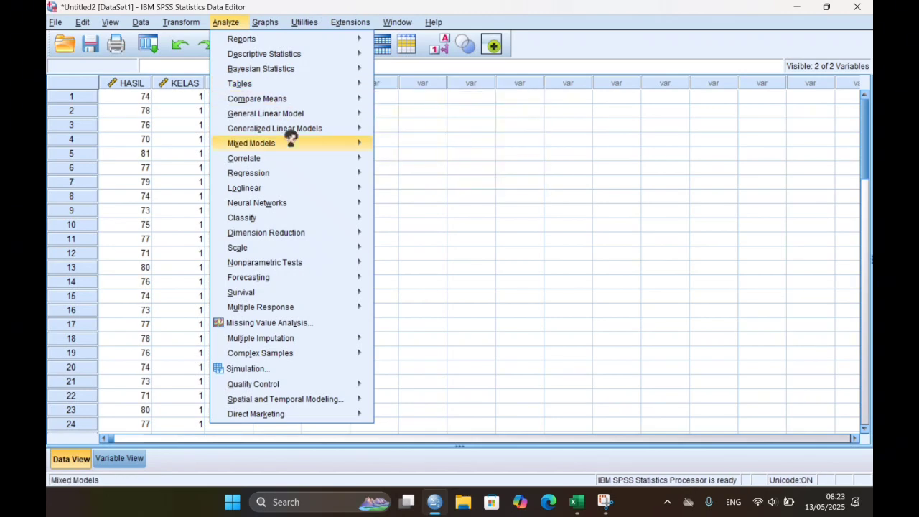
mouse_move(306, 255)
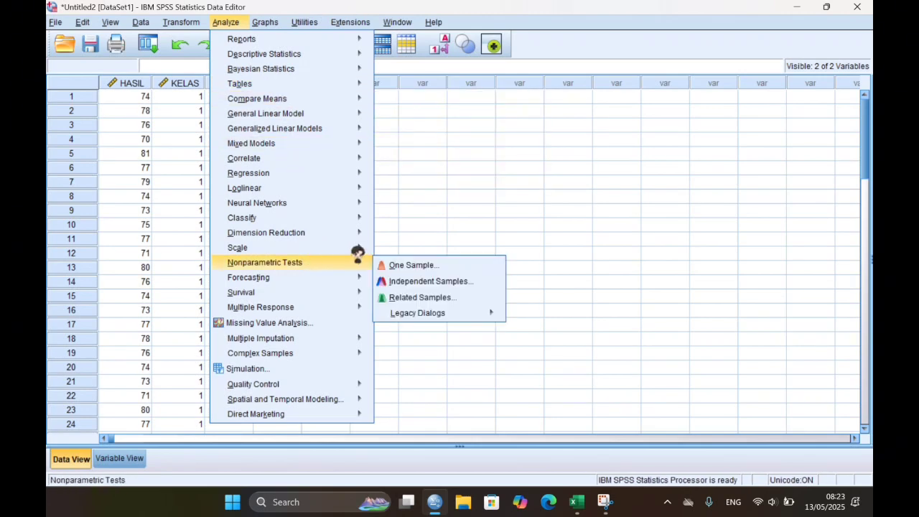
mouse_move(411, 305)
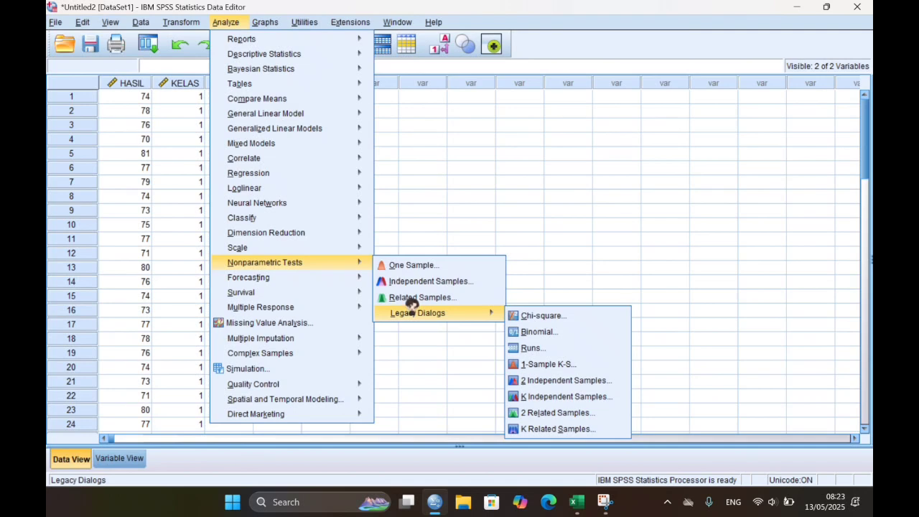
left_click(556, 375)
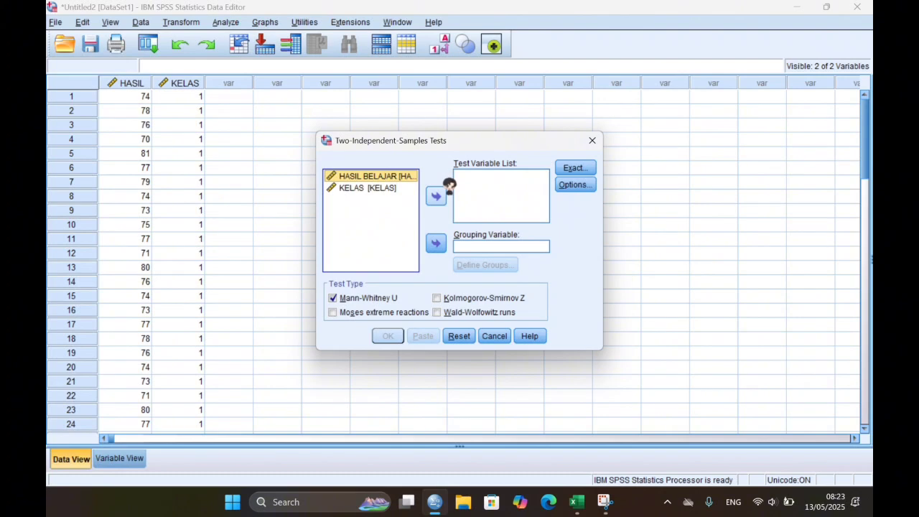
left_click(437, 195)
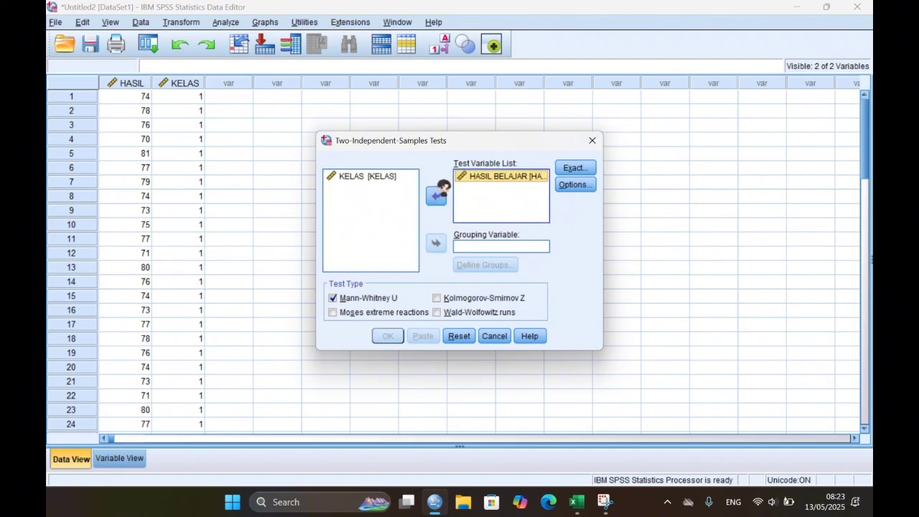
left_click(389, 173)
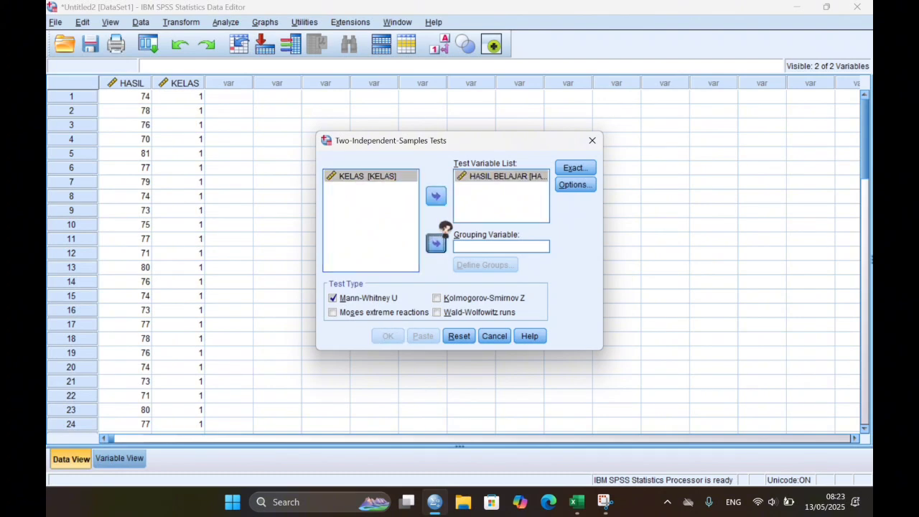
left_click(439, 239)
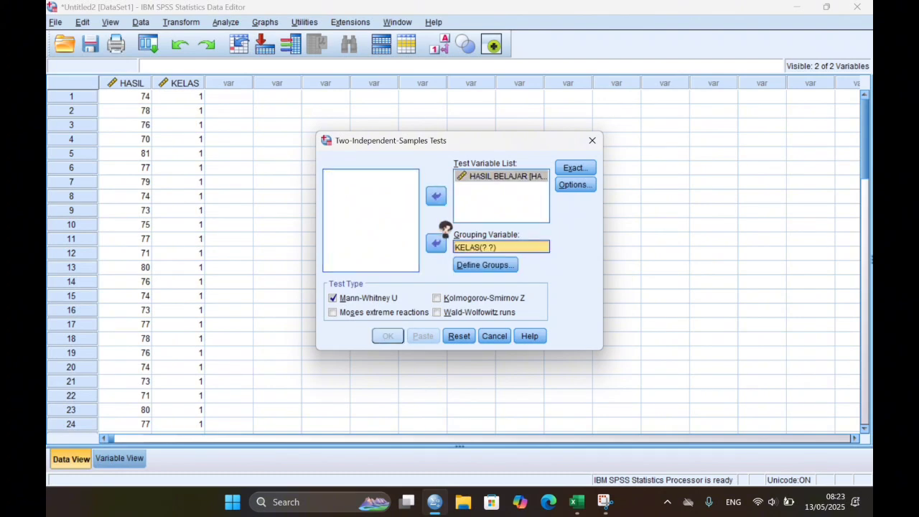
- Define the KELAS groups as 1 and 2, run the Mann-Whitney U test, and select the Ranks table in the output
left_click(480, 261)
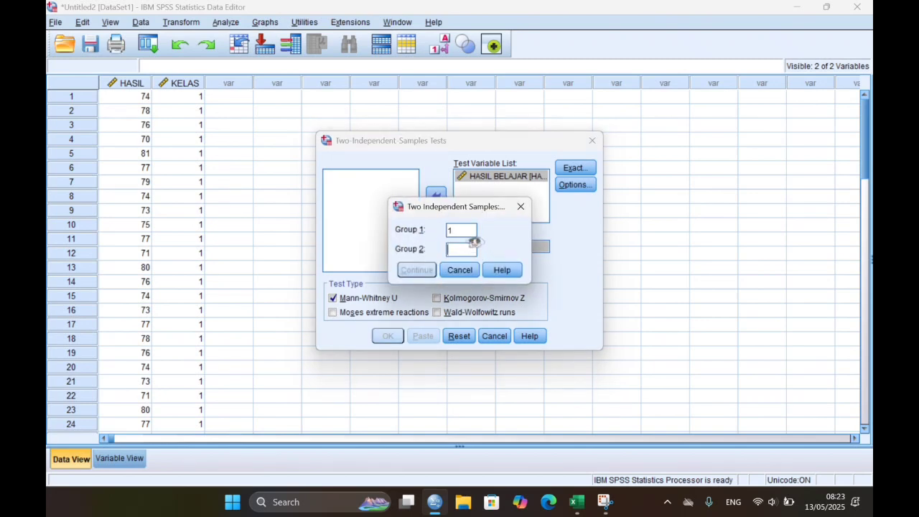
type("2")
left_click(415, 270)
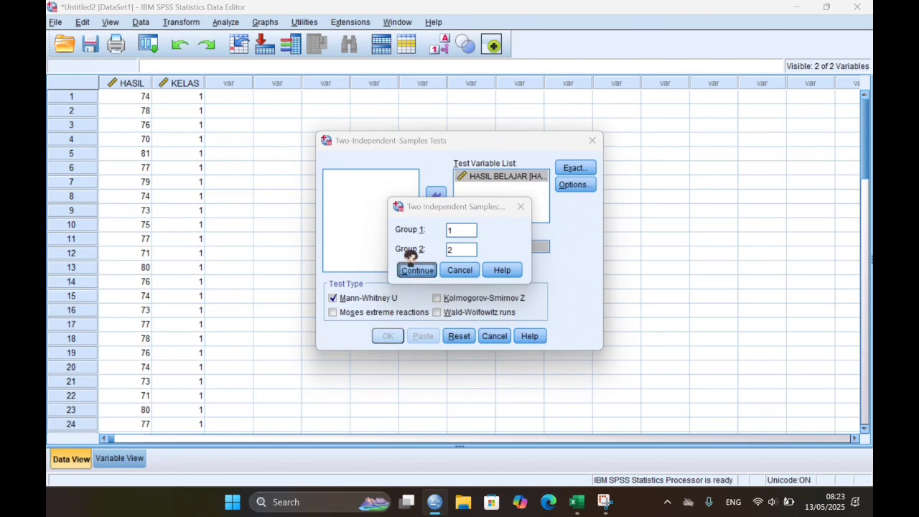
left_click(387, 335)
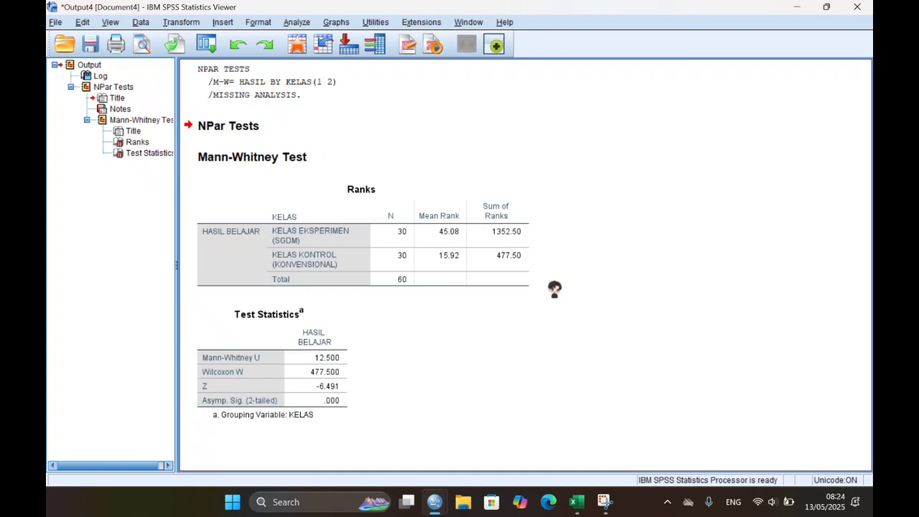
left_click(525, 255)
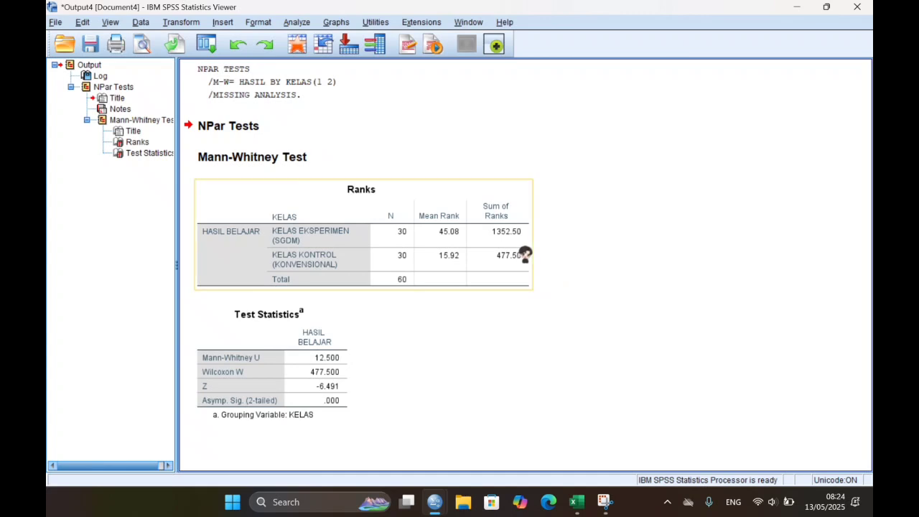